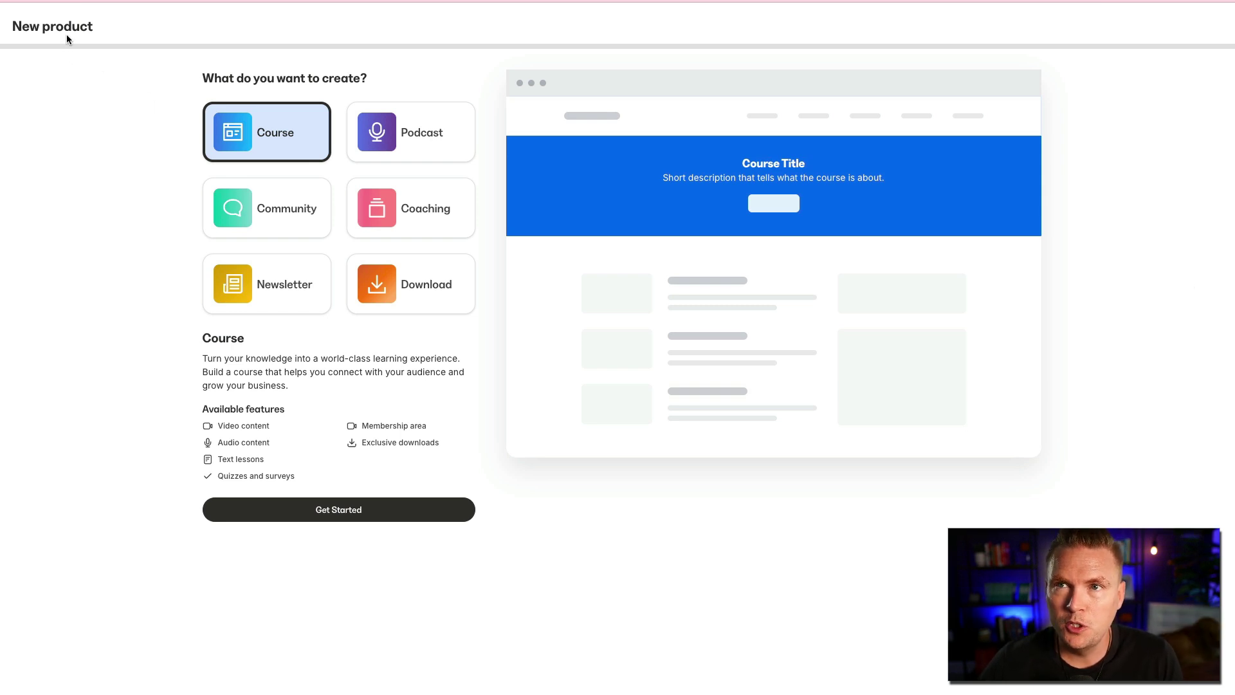
left_click(420, 134)
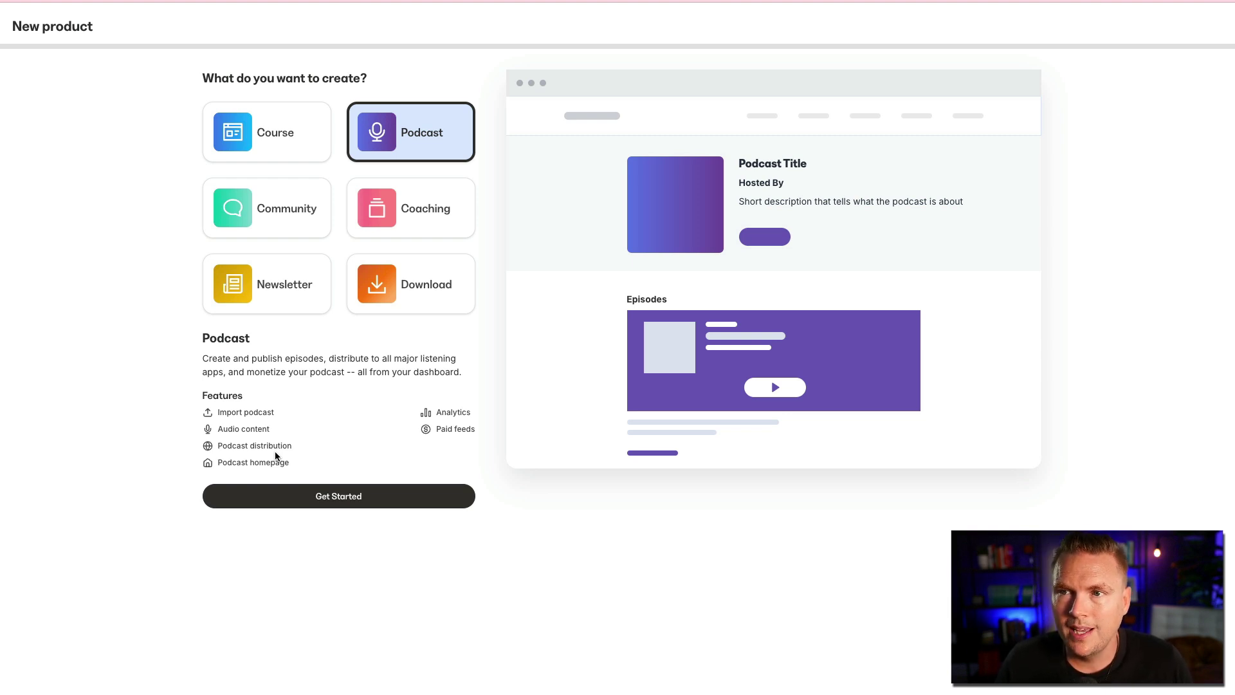
- Start a new podcast from scratch and title it 'Lane's Business Podcast'
left_click(340, 494)
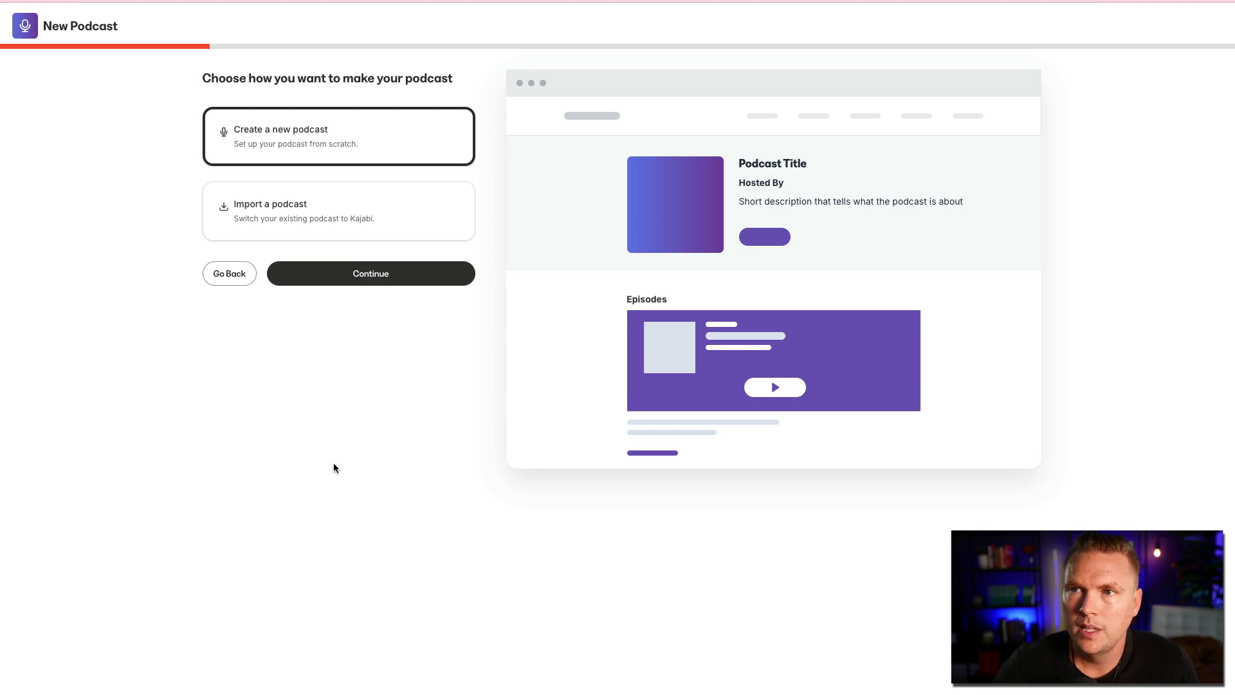
left_click(364, 273)
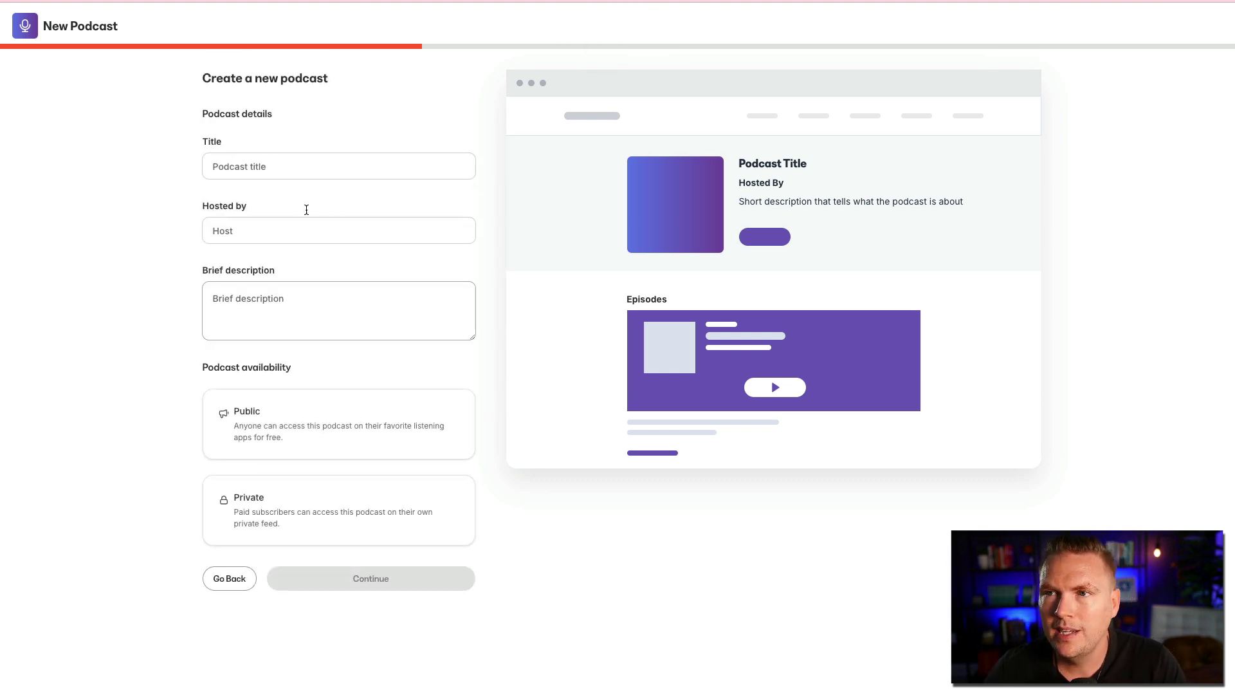
left_click(264, 162)
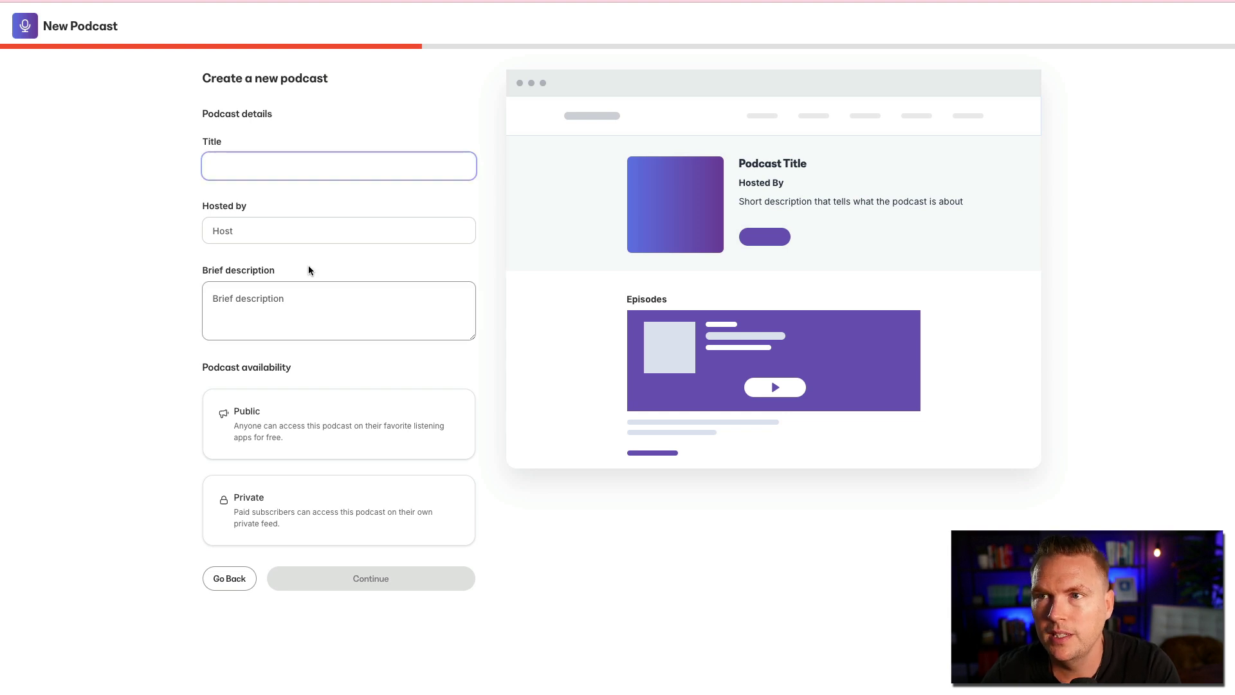
type("Lane's Busine")
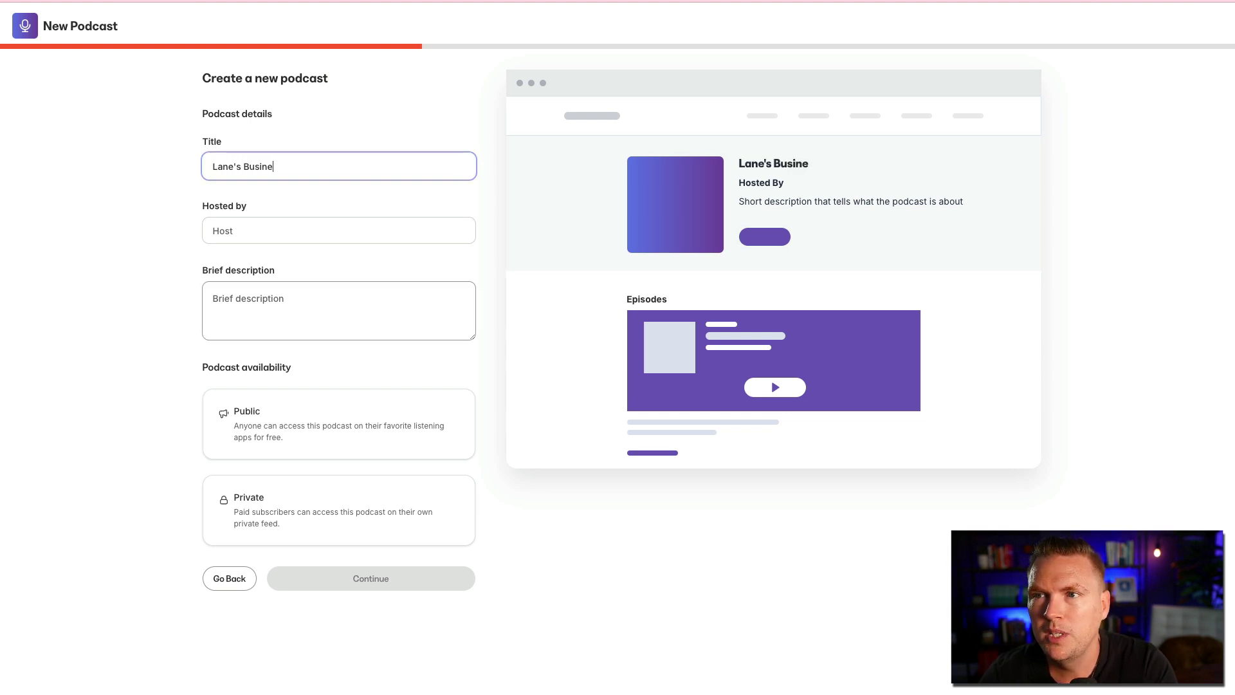
type("ss POdeo")
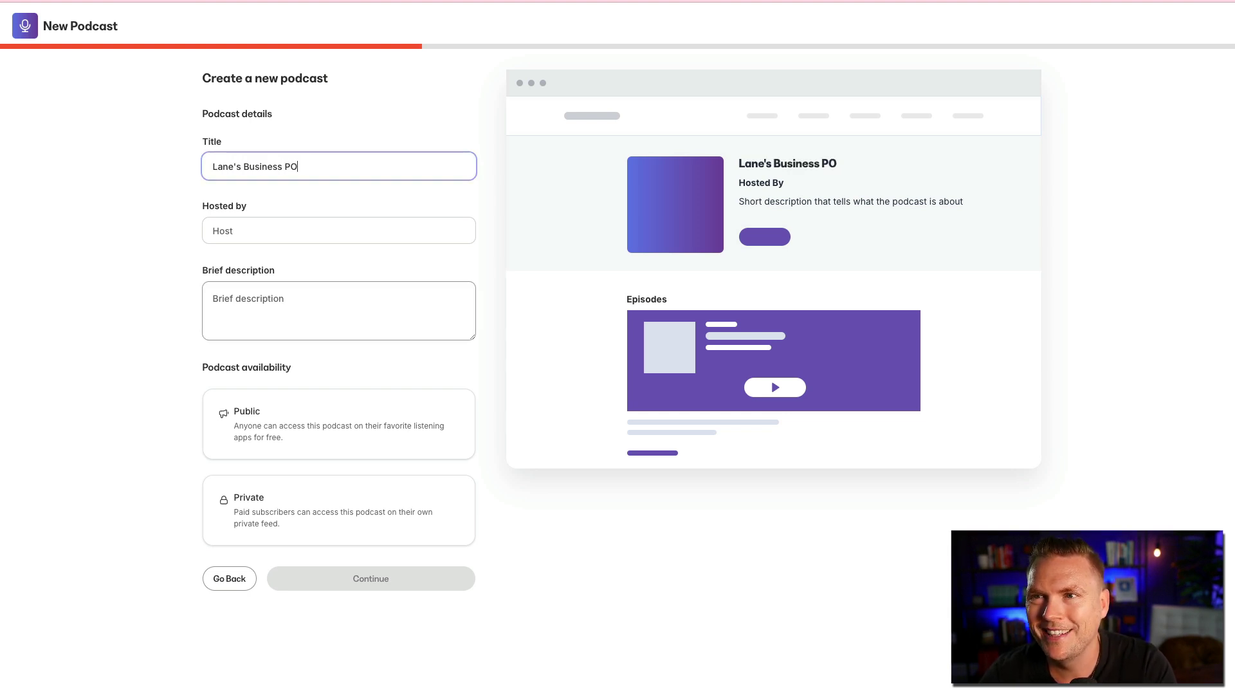
key("BackSpace")
key("BackSpace")
key("BackSpace")
key("BackSpace")
type("odcast")
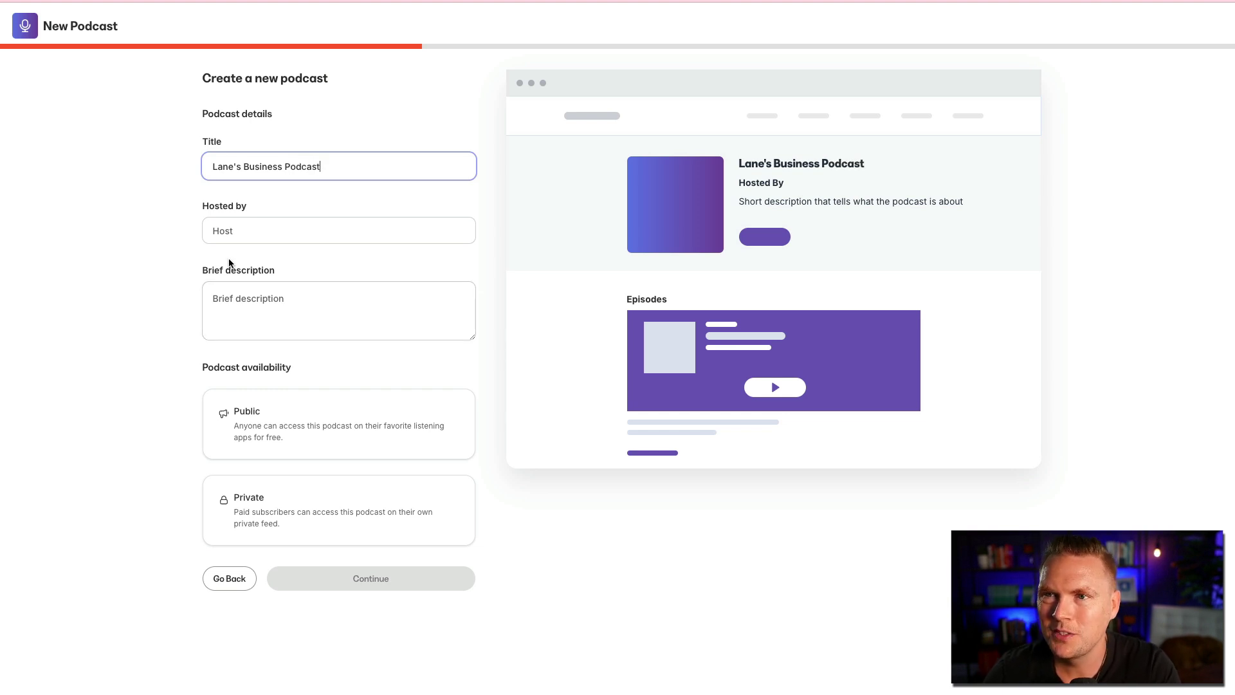
- Enter the host's name, add the description 'It is the best.' and make it Public
left_click(249, 228)
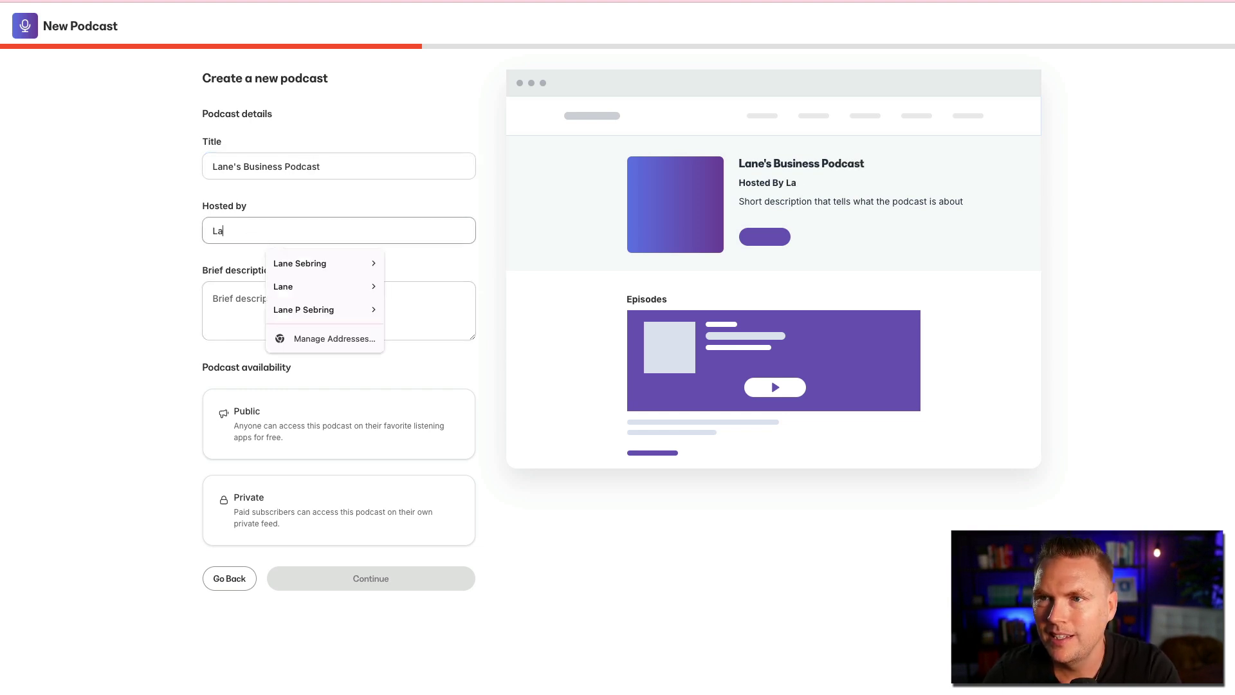
left_click(160, 229)
left_click(256, 300)
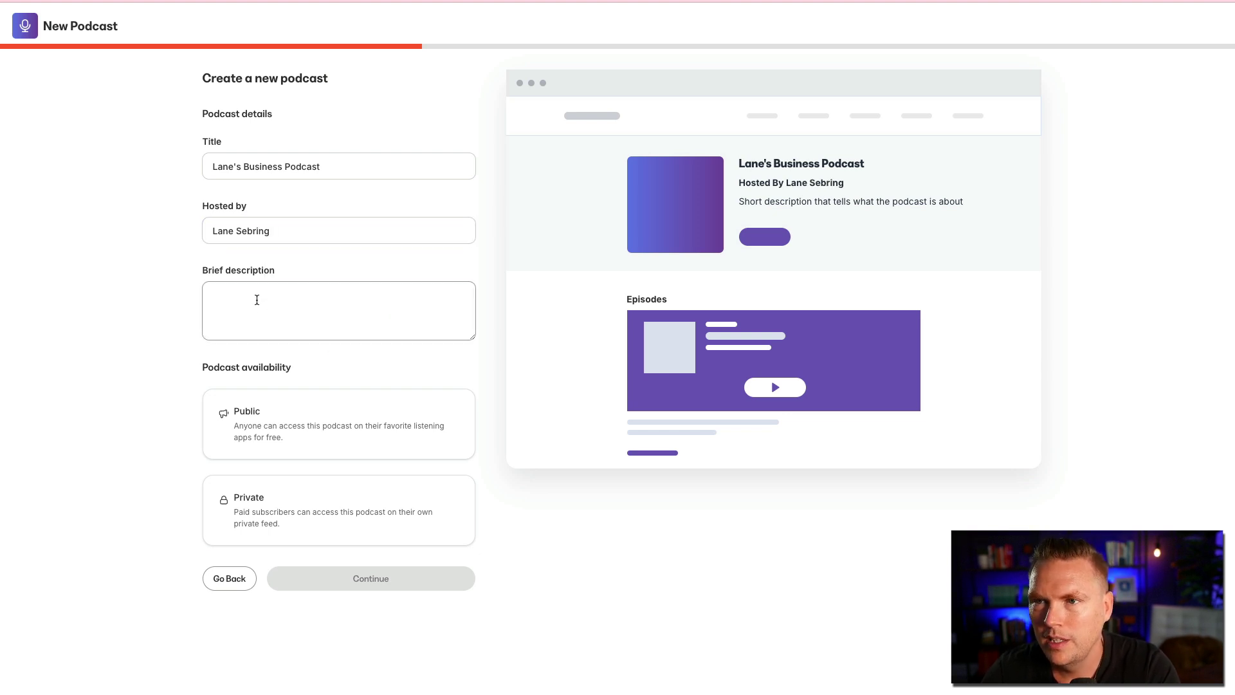
type("It is the bes")
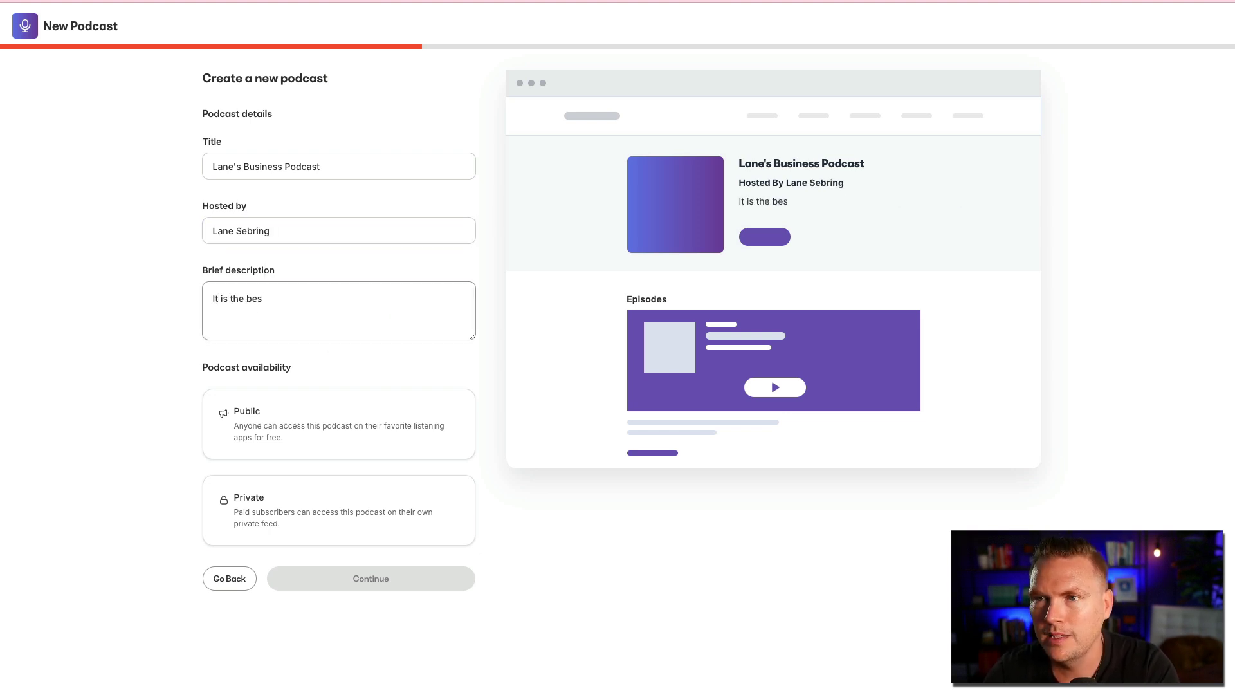
type("t.")
left_click(111, 424)
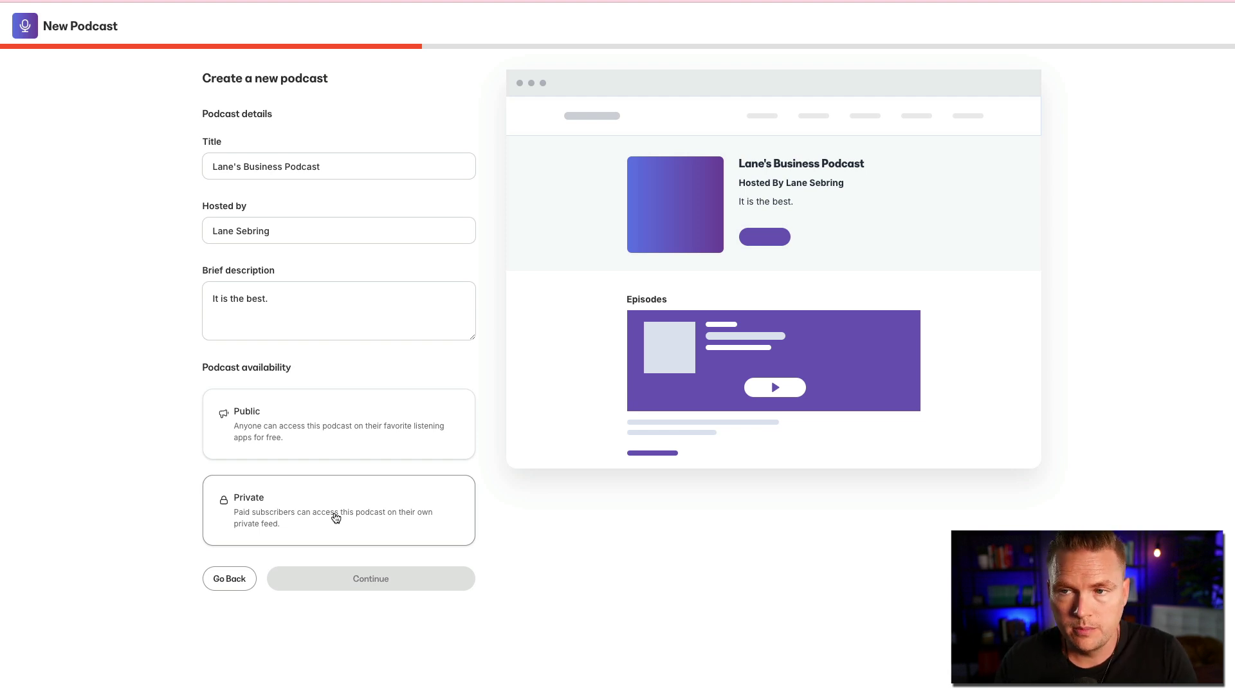
left_click(298, 421)
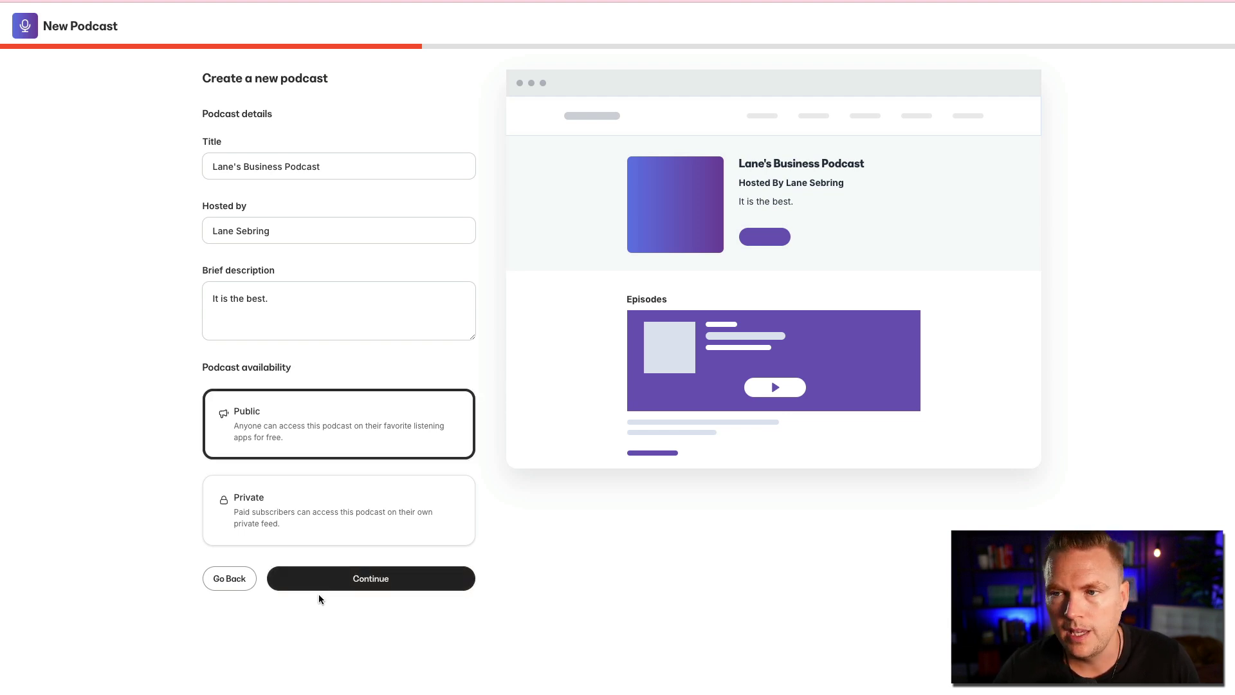
- Set podcast language to English and category to Business / Entrepreneurship, keeping episodic order
left_click(376, 581)
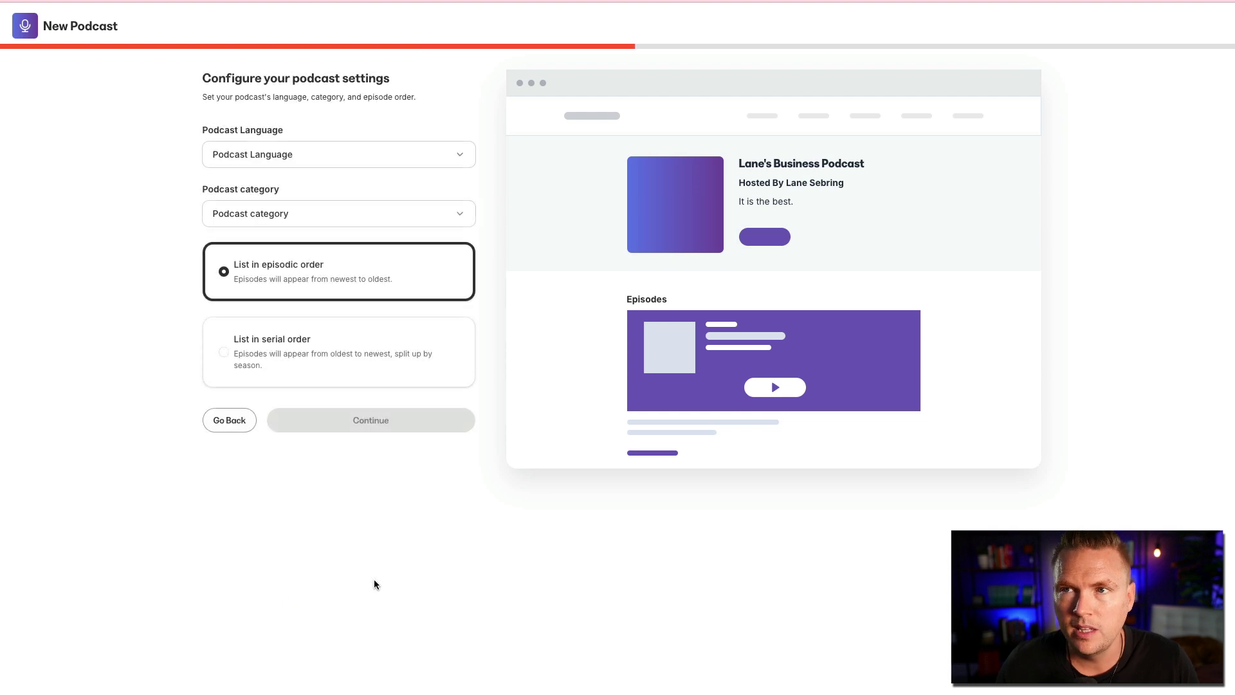
left_click(342, 161)
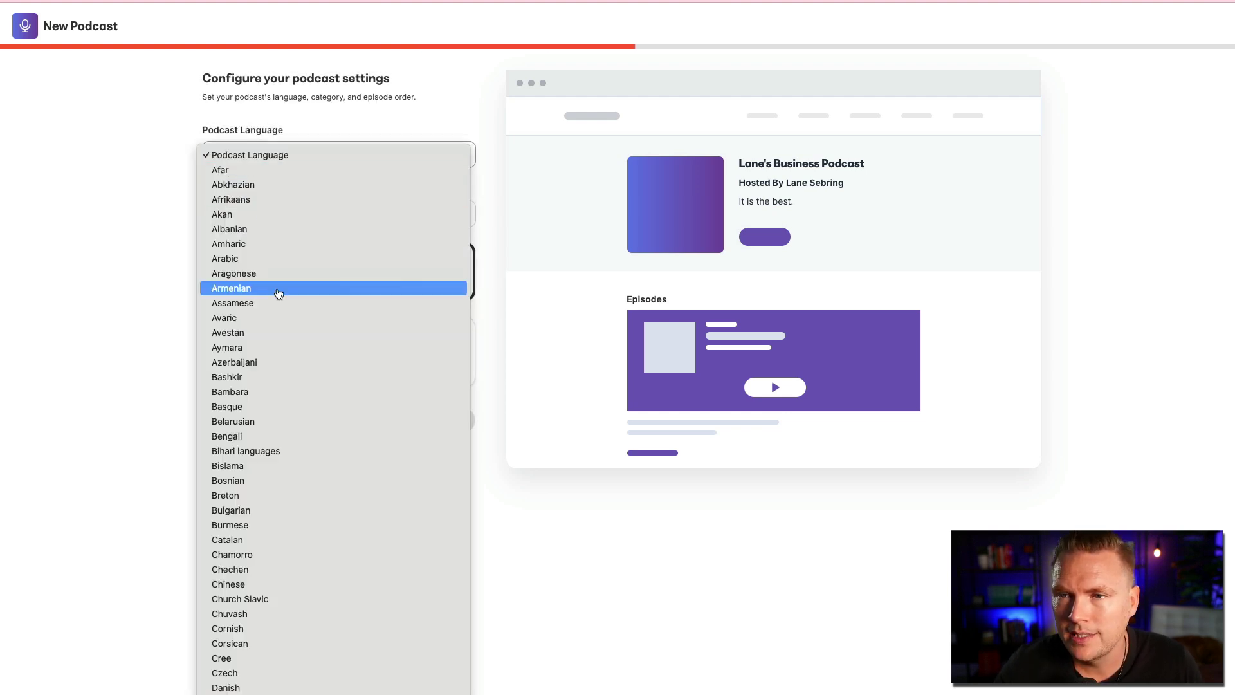
scroll(260, 453, "down", 10)
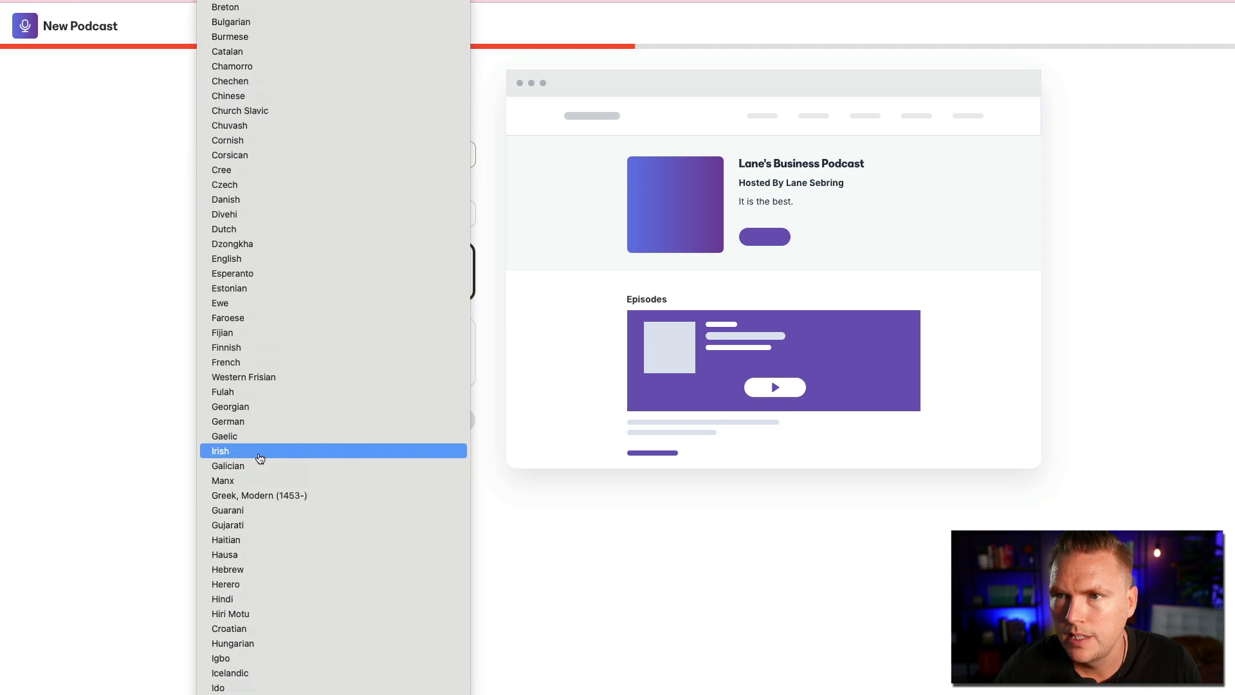
left_click(244, 259)
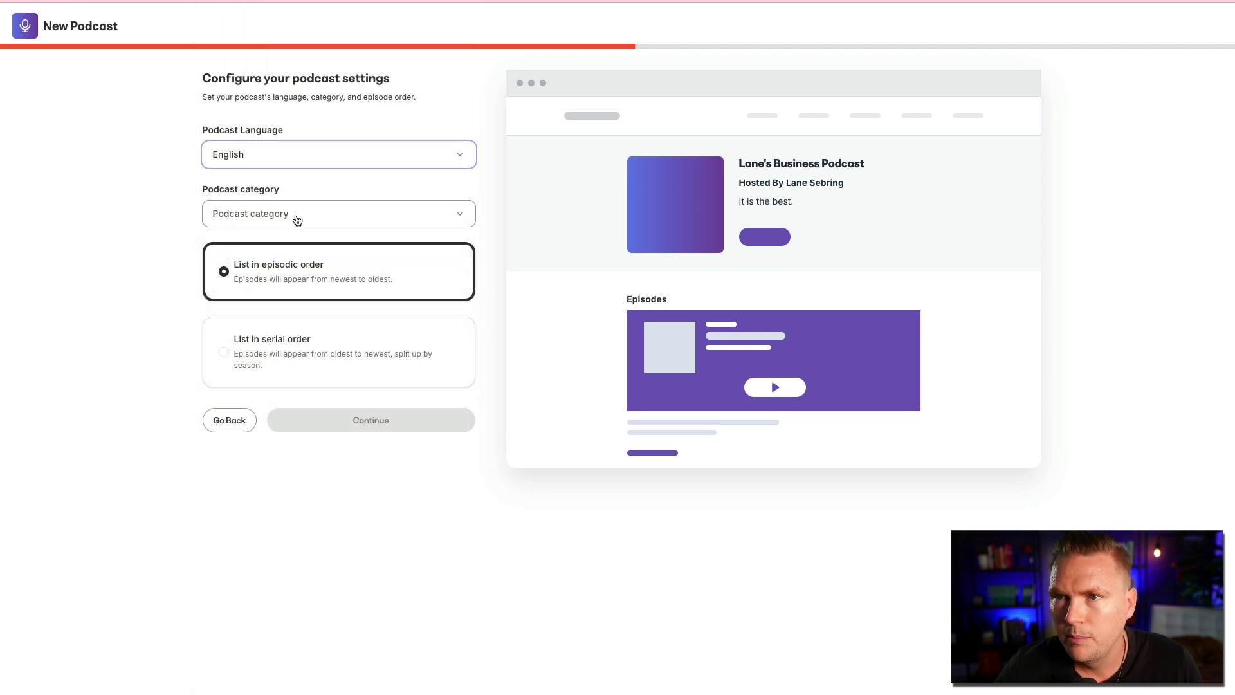
left_click(297, 216)
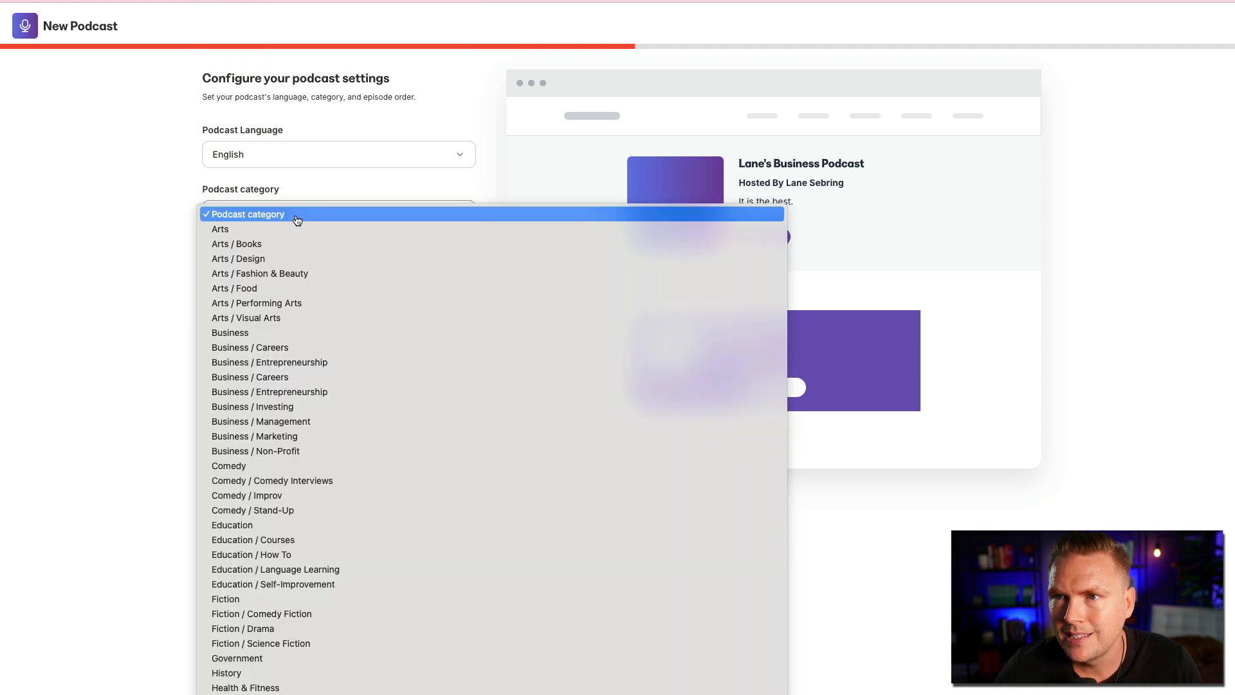
left_click(290, 390)
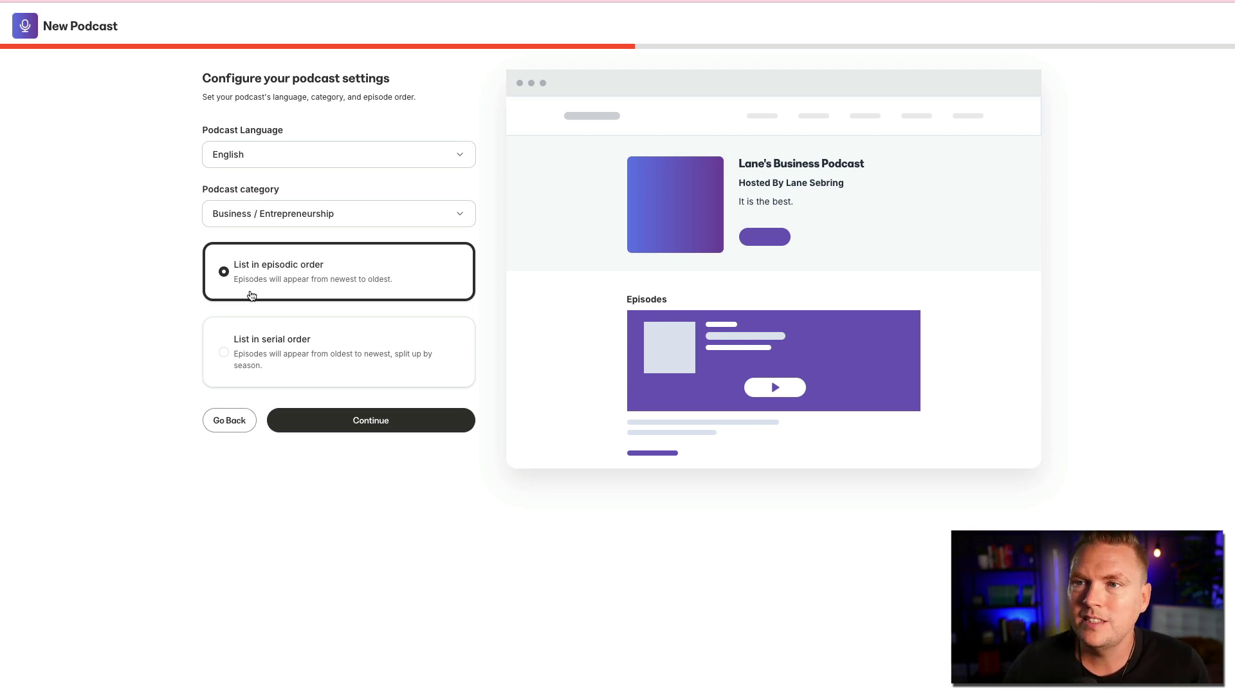
left_click(224, 353)
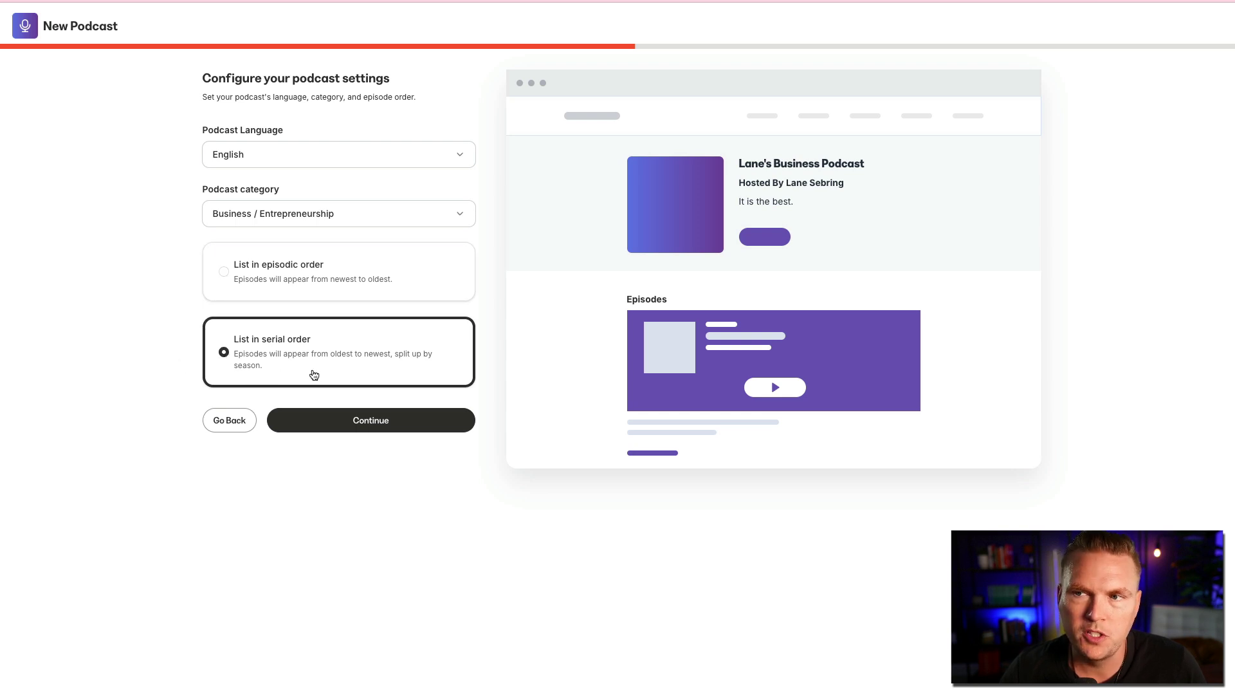
left_click(224, 273)
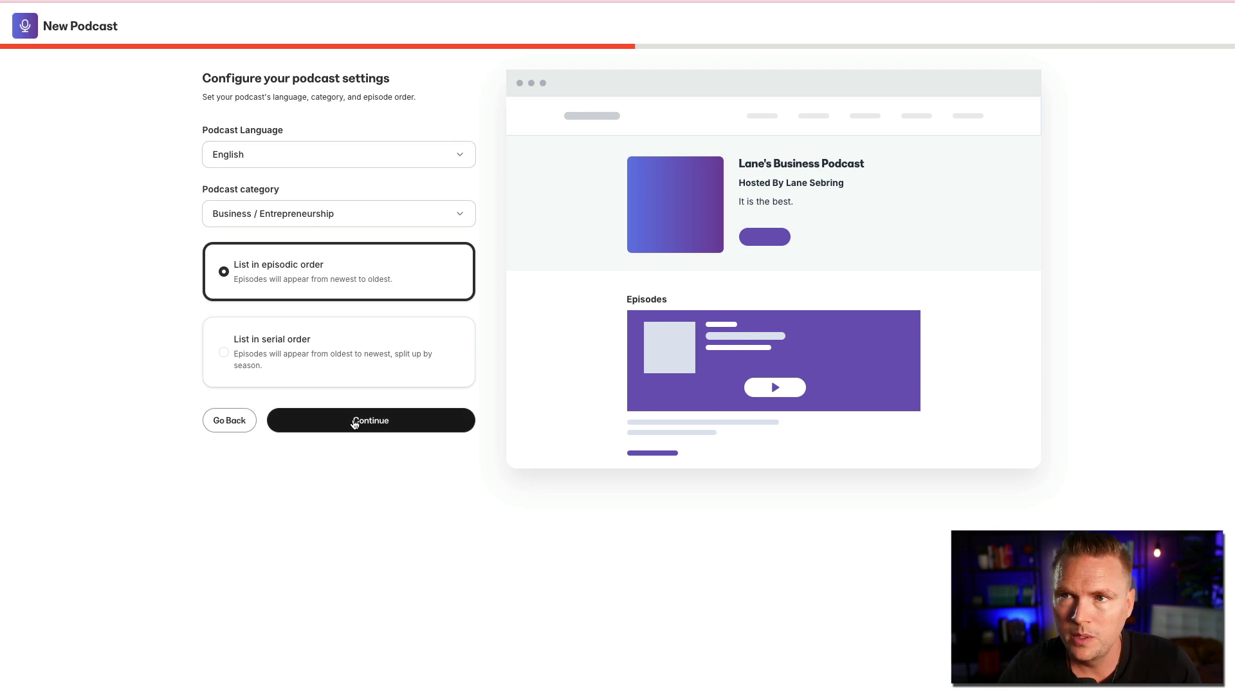
- On the appearance step, choose the orange preset as primary colour and blue as accent colour
left_click(354, 421)
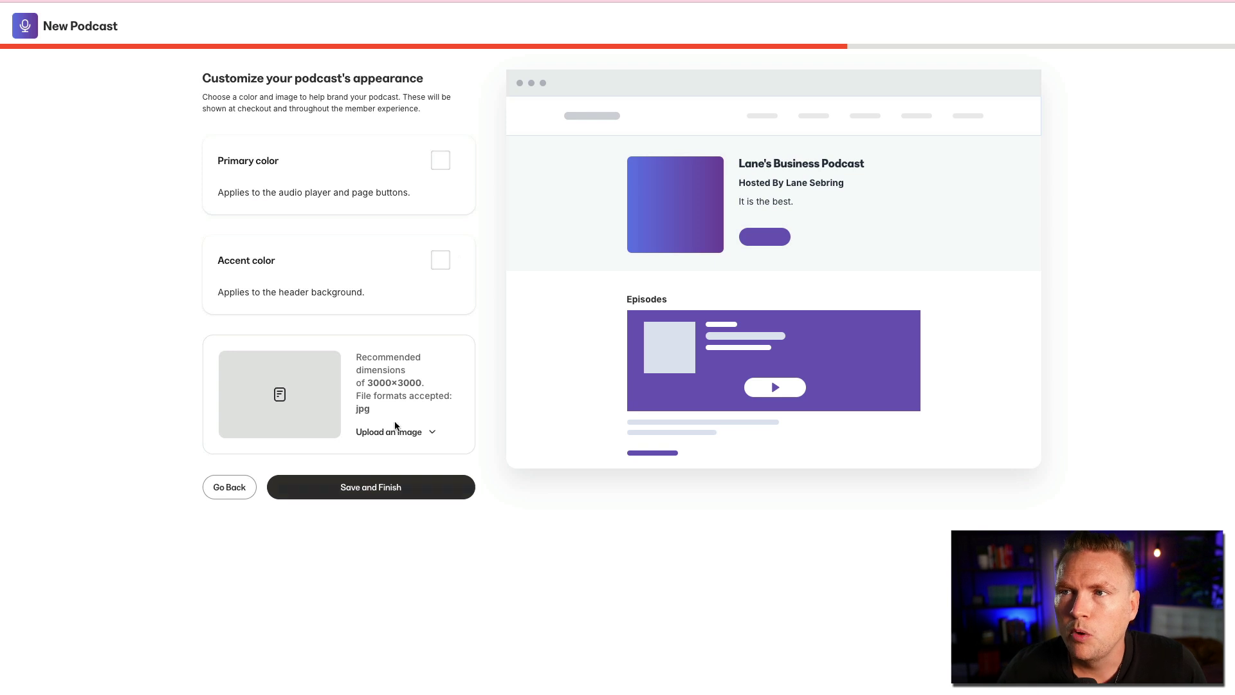
left_click(441, 160)
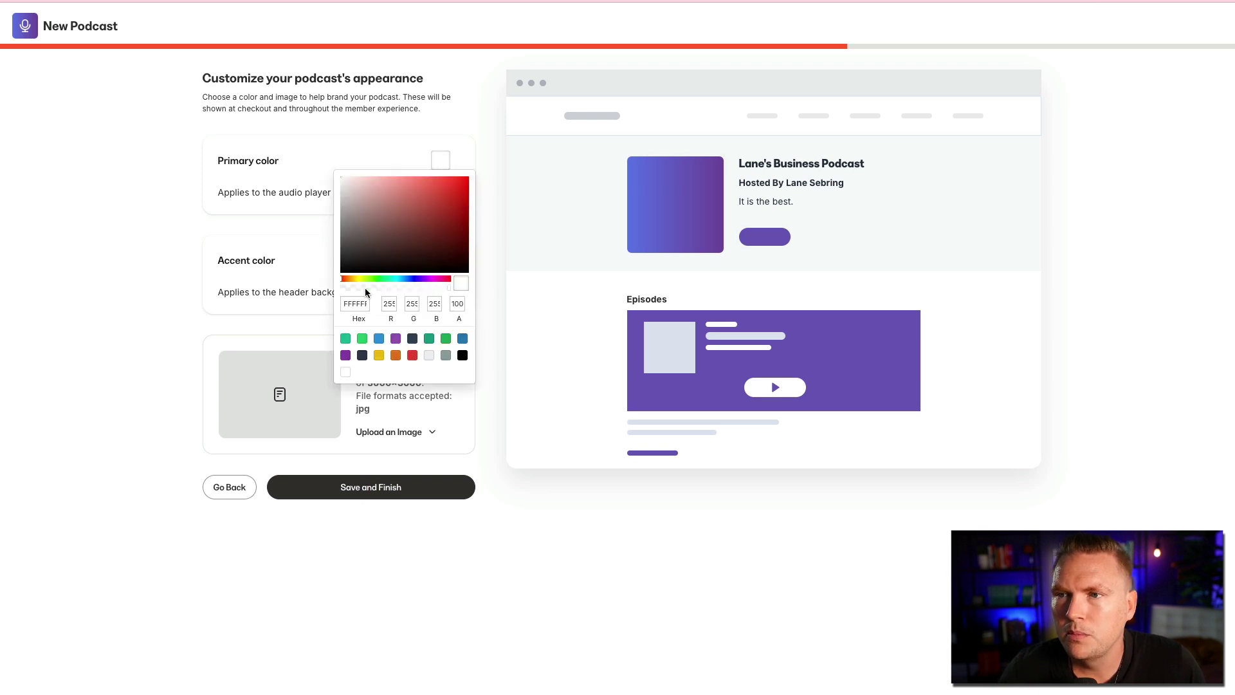
left_click(396, 355)
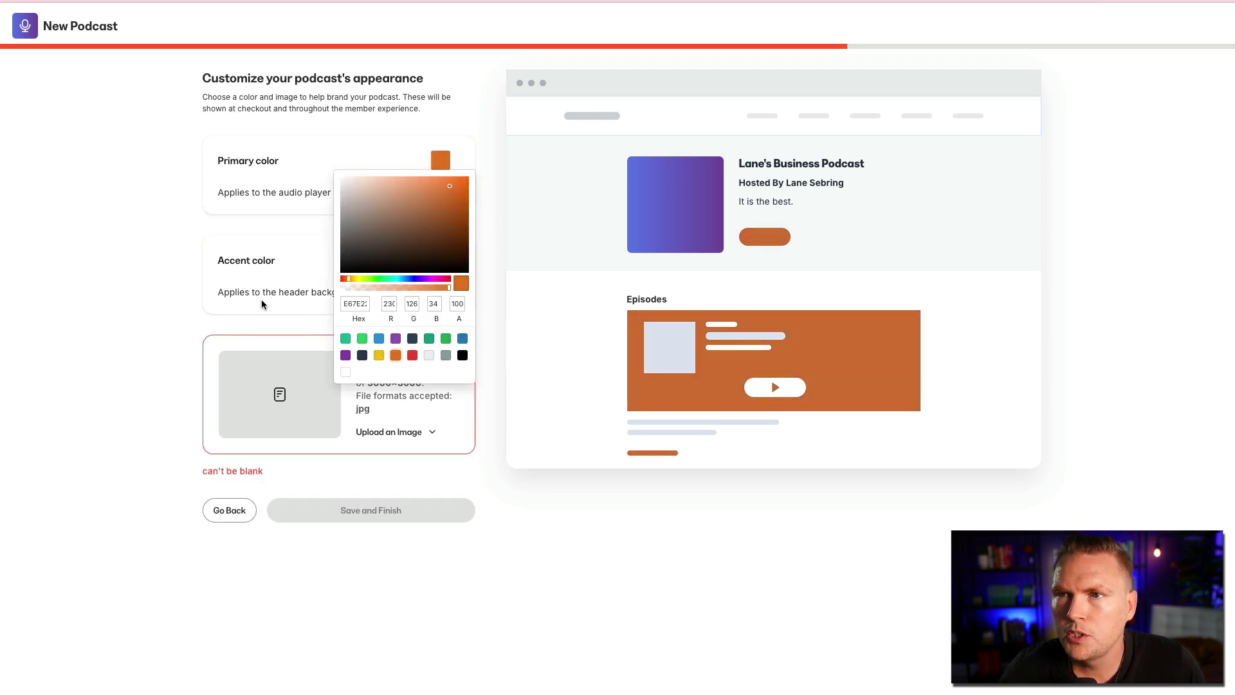
left_click(187, 268)
left_click(441, 264)
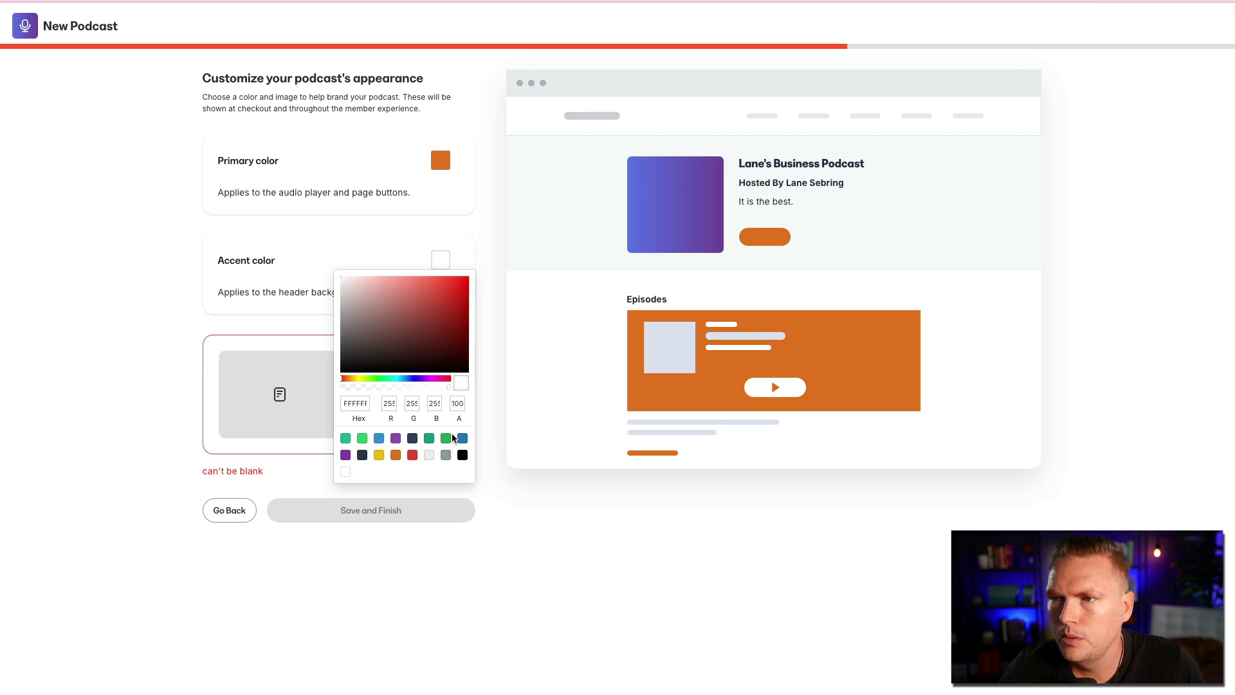
left_click(379, 438)
left_click(51, 323)
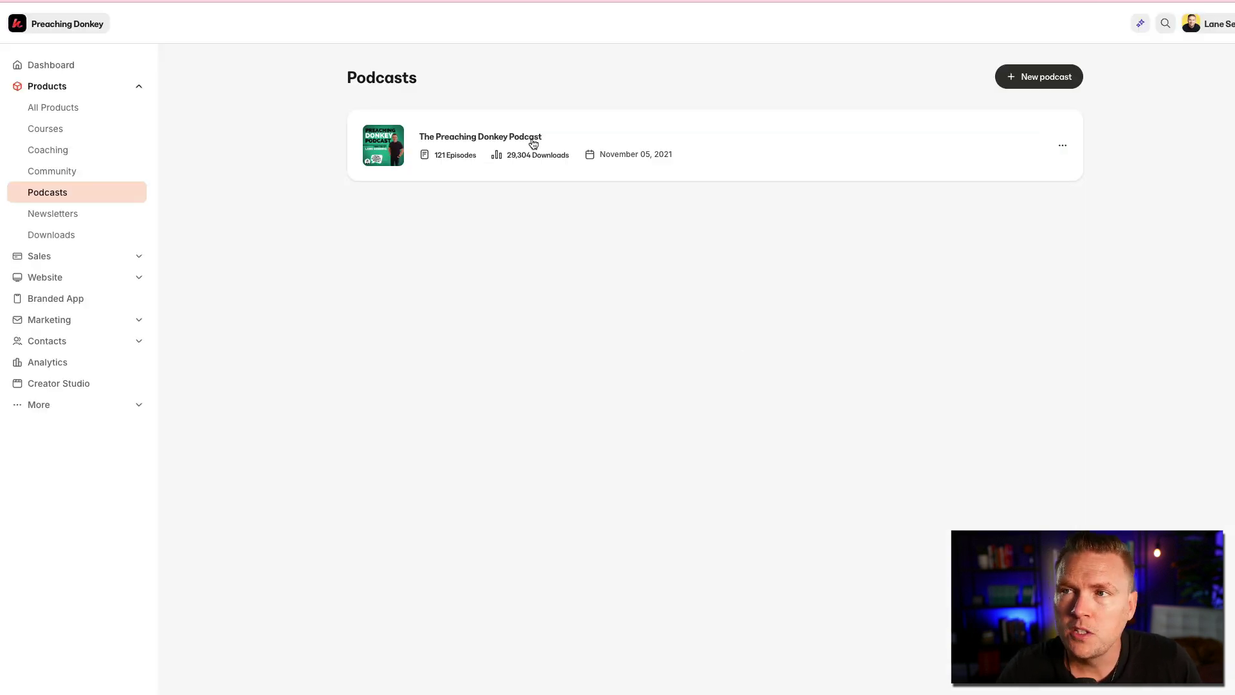
- Open The Preaching Donkey Podcast's outline and scroll through its 121 published episodes
left_click(446, 137)
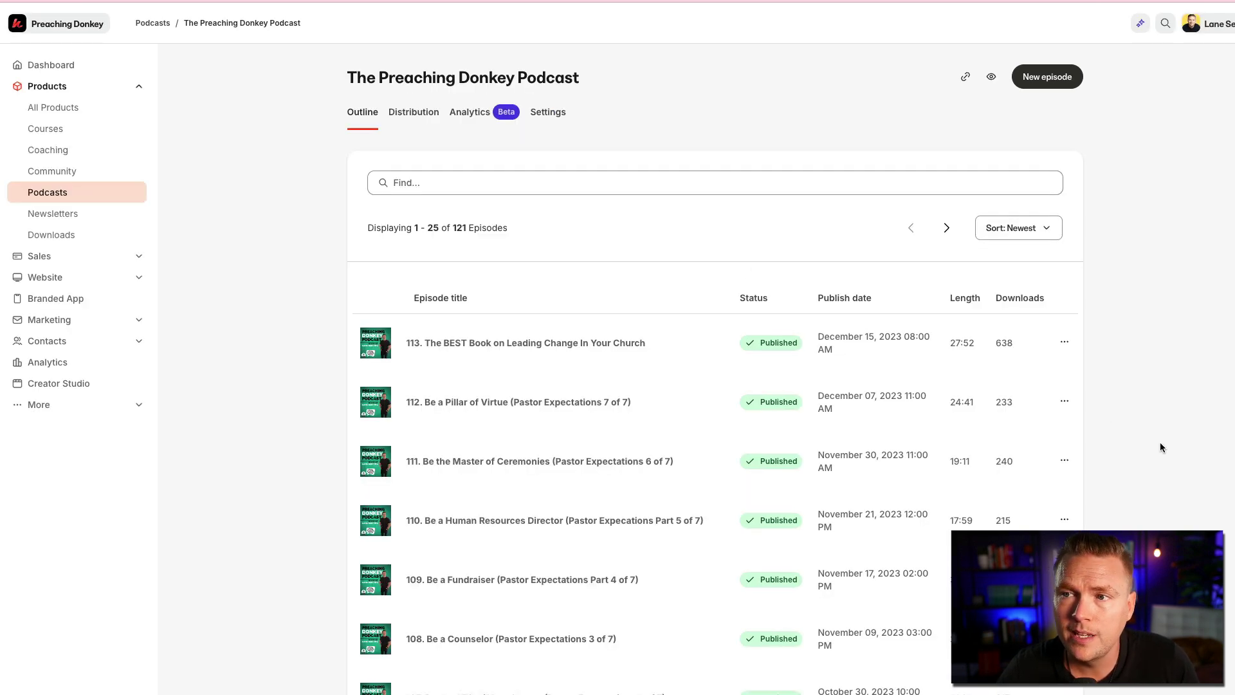
scroll(1160, 441, "down", 1)
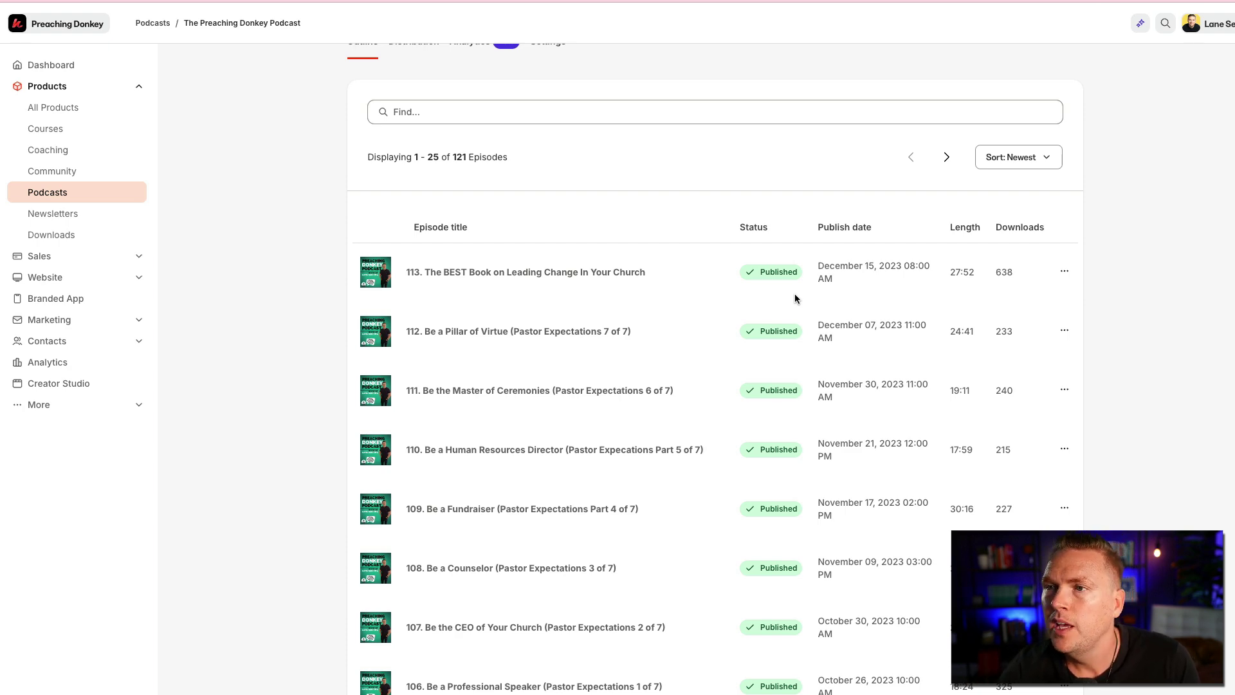
scroll(692, 312, "down", 10)
scroll(692, 313, "up", 12)
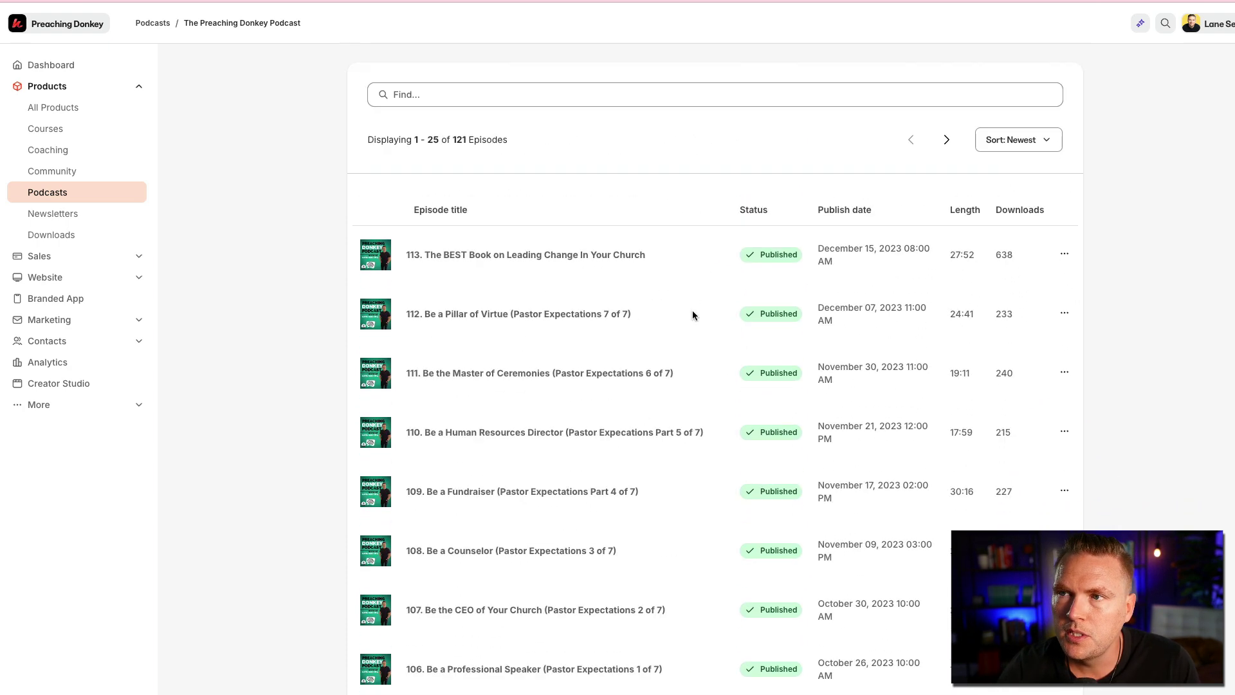
- Show the podcast's Distribution tab with its RSS feed URL and directories
left_click(415, 110)
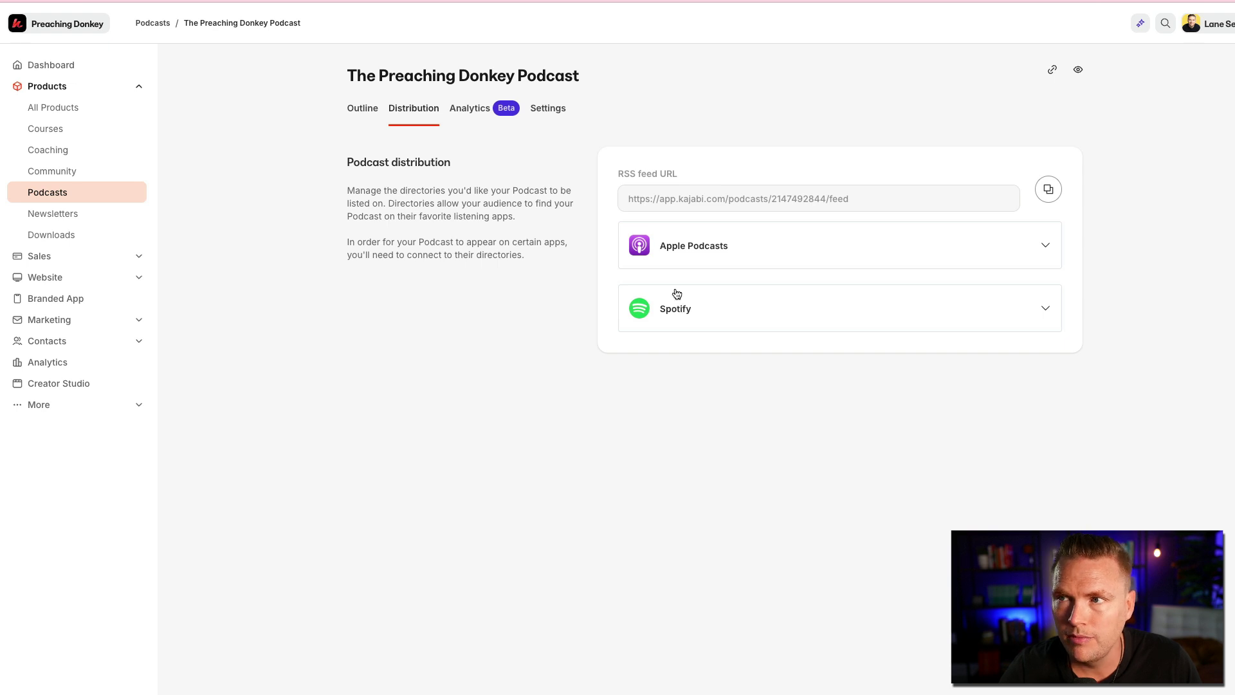
- Show the Analytics tab for the Last 3 Months range, Aug 01 – Oct 31, 2024
left_click(461, 114)
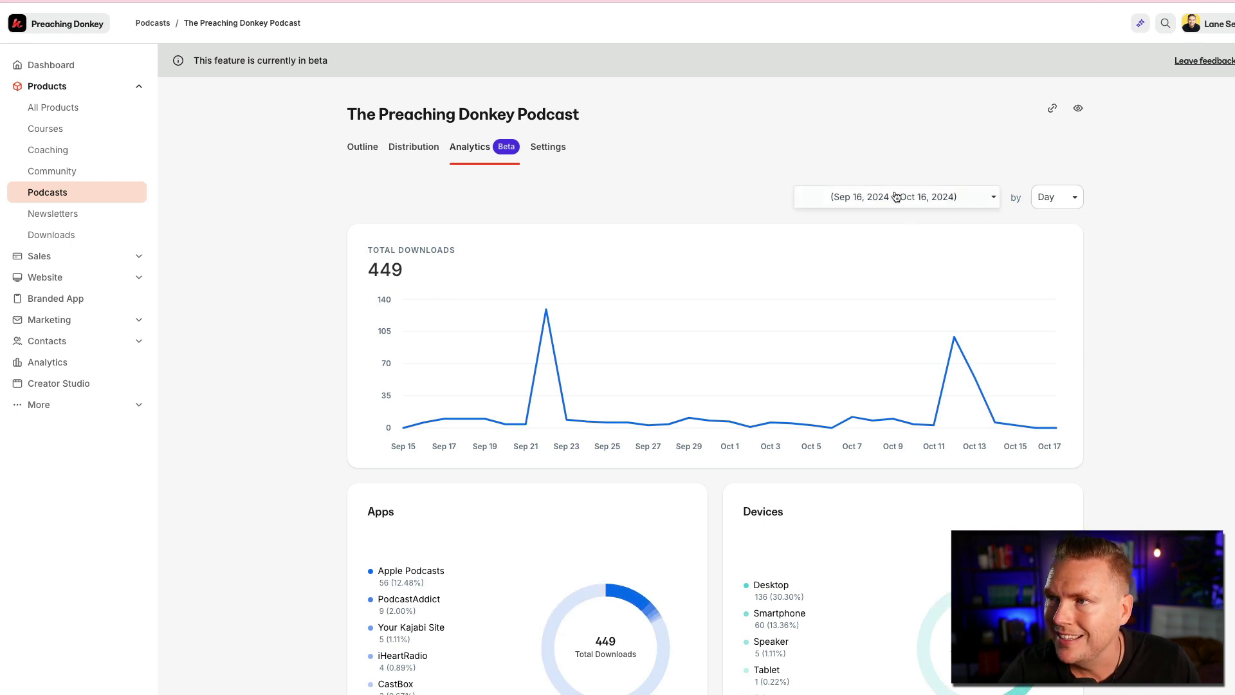
left_click(996, 201)
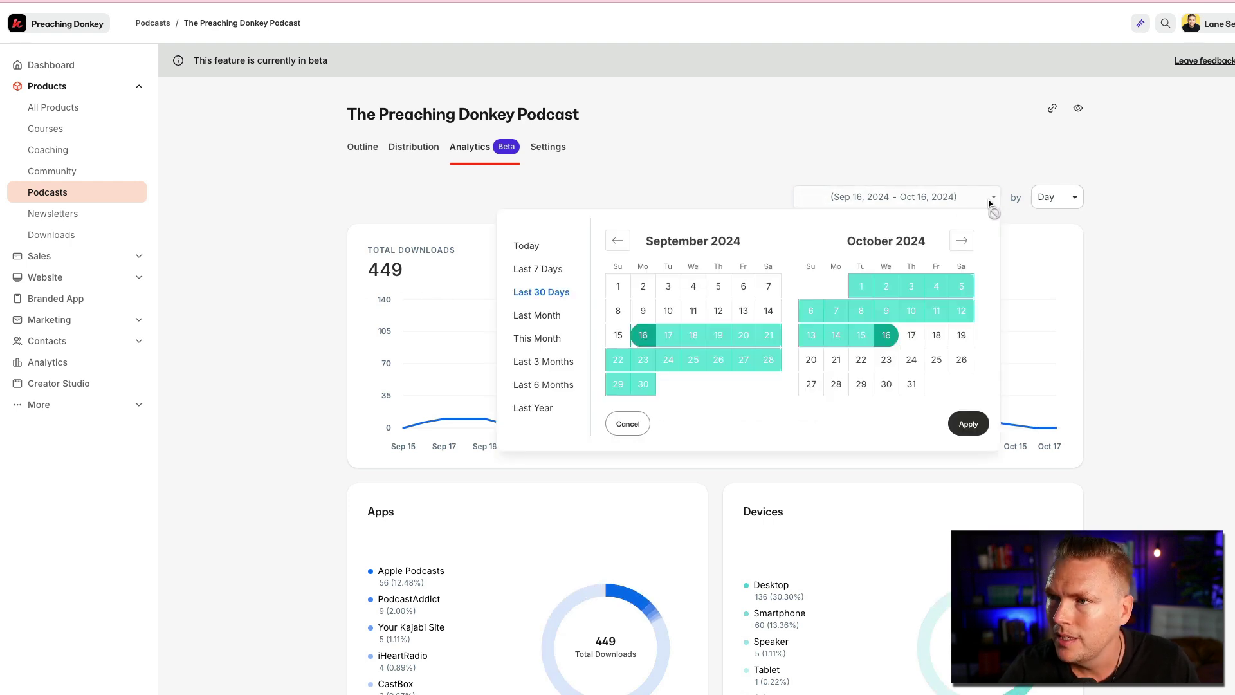
left_click(540, 362)
left_click(963, 424)
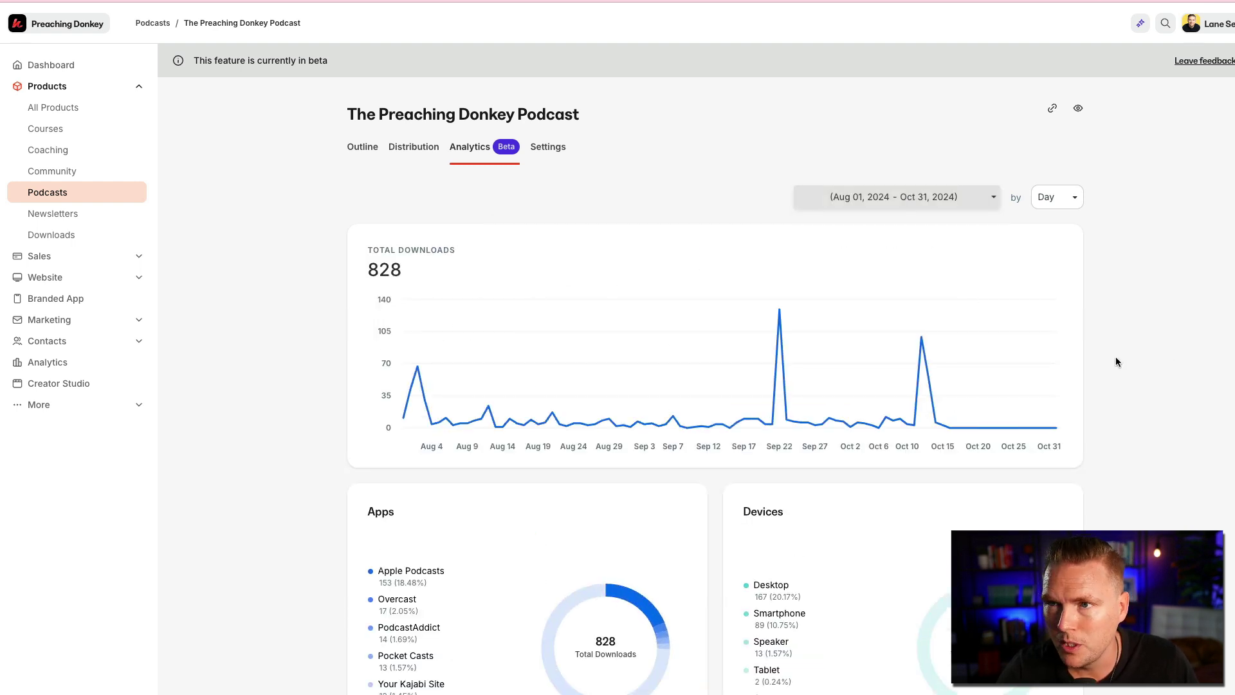
scroll(1122, 403, "down", 2)
scroll(1122, 398, "up", 2)
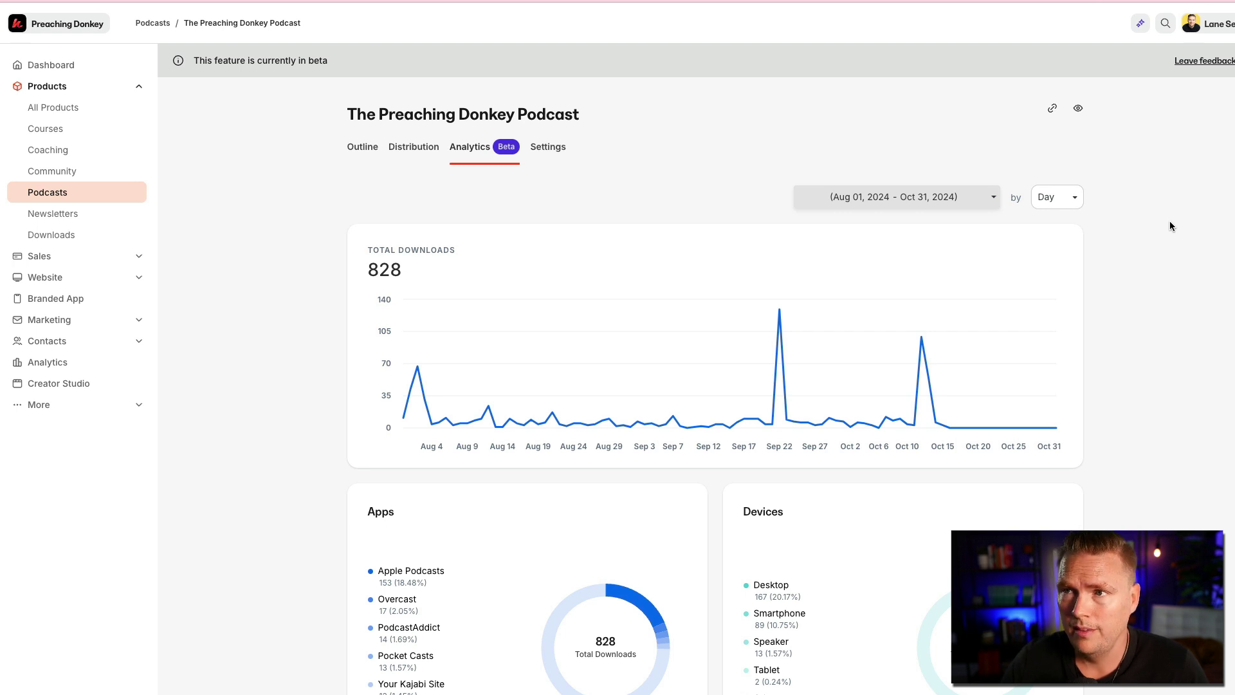
- Open the podcast's Settings tab and scroll through its sections
left_click(543, 149)
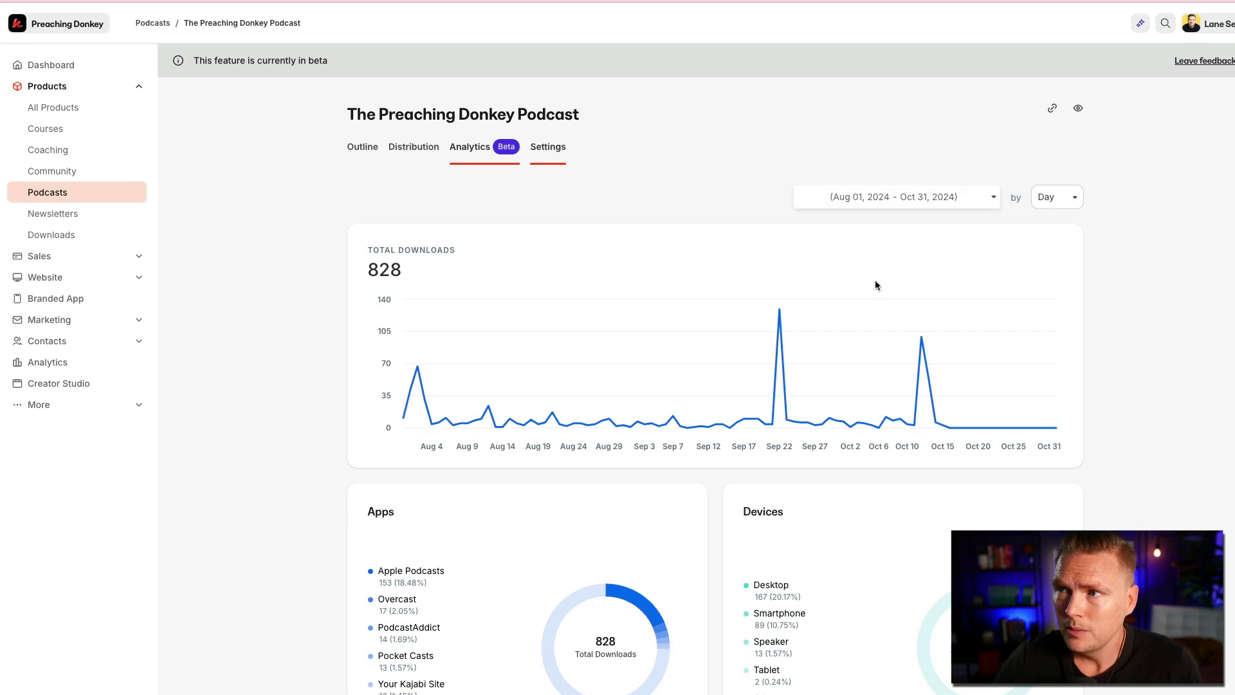
scroll(1167, 432, "down", 2)
scroll(1169, 435, "down", 2)
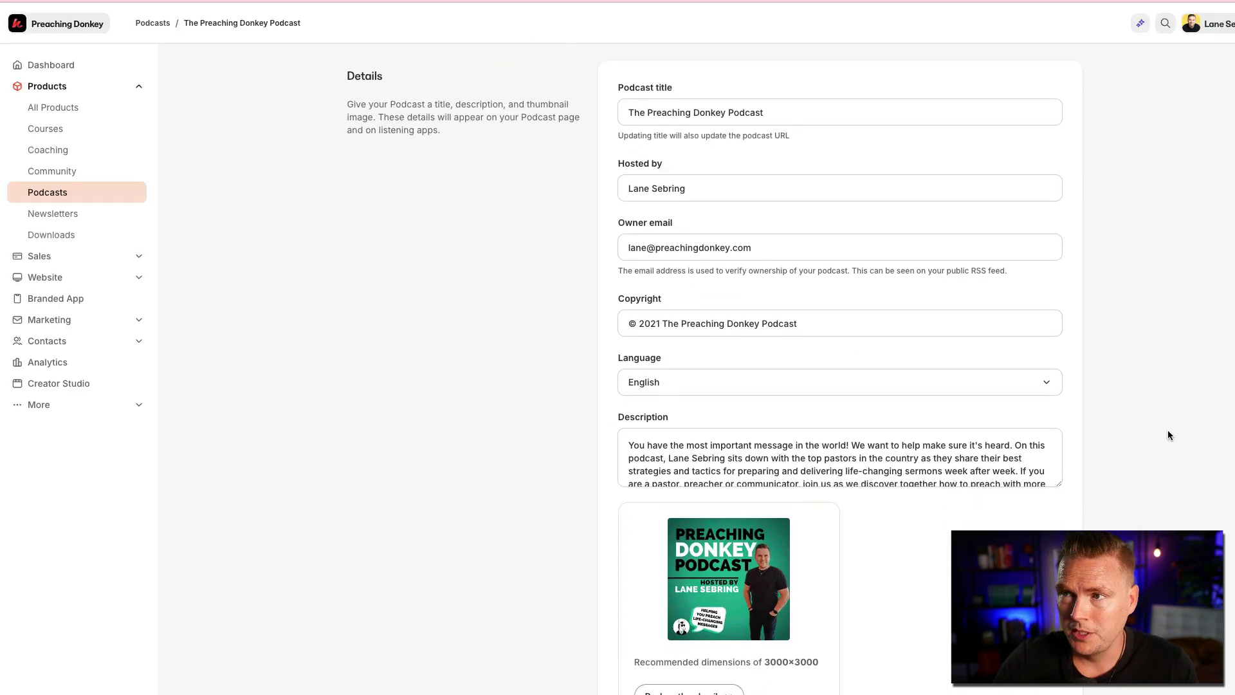
scroll(1123, 426, "down", 4)
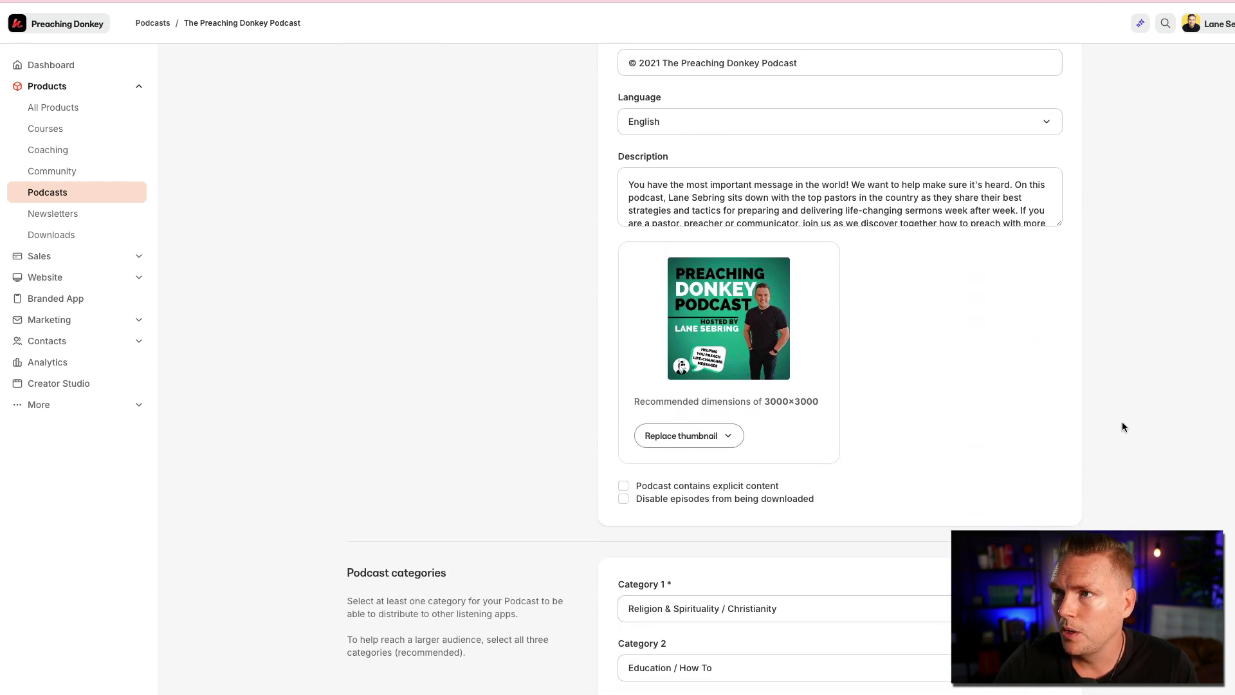
scroll(1123, 426, "up", 1)
- Change the copyright year from 2021 to 2024, then review the remaining settings
left_click(661, 121)
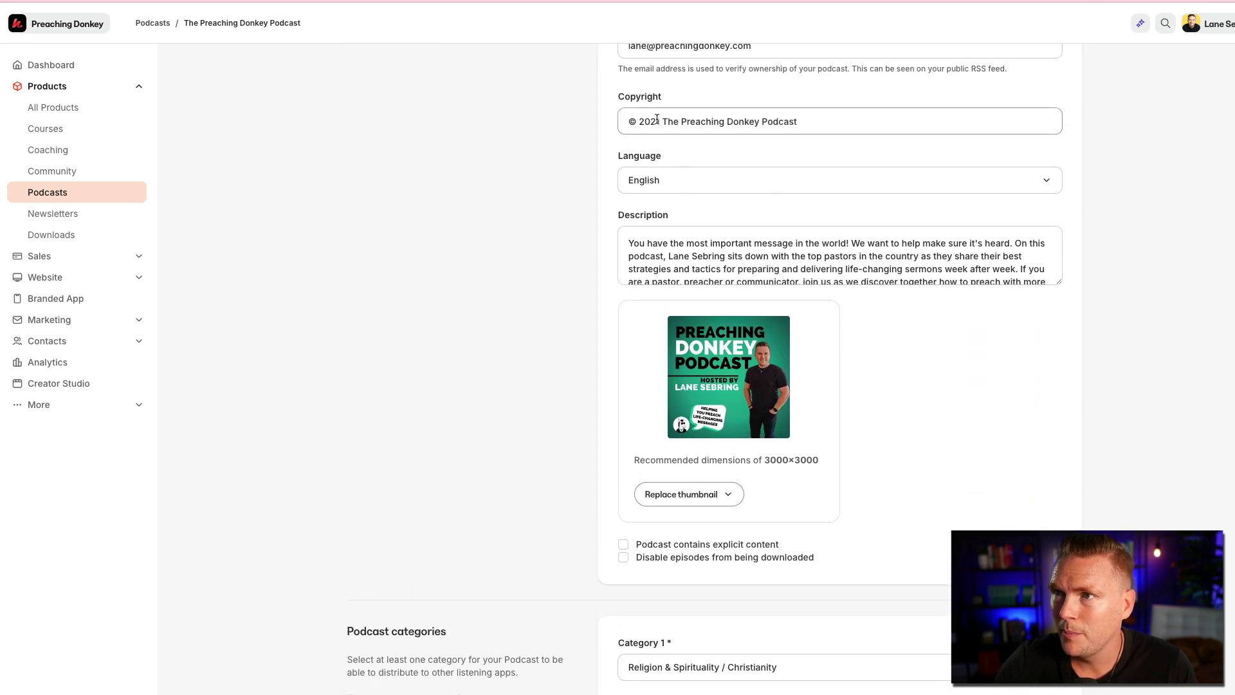
key("BackSpace")
key("BackSpace")
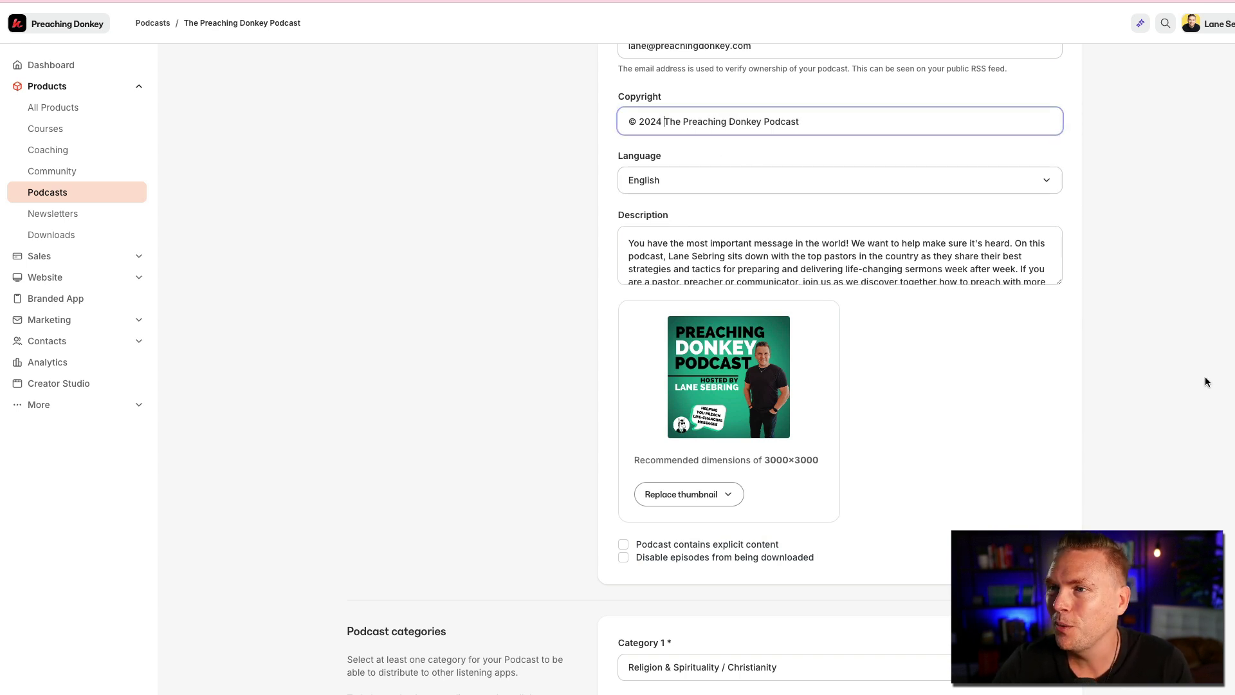
scroll(1205, 381, "down", 3)
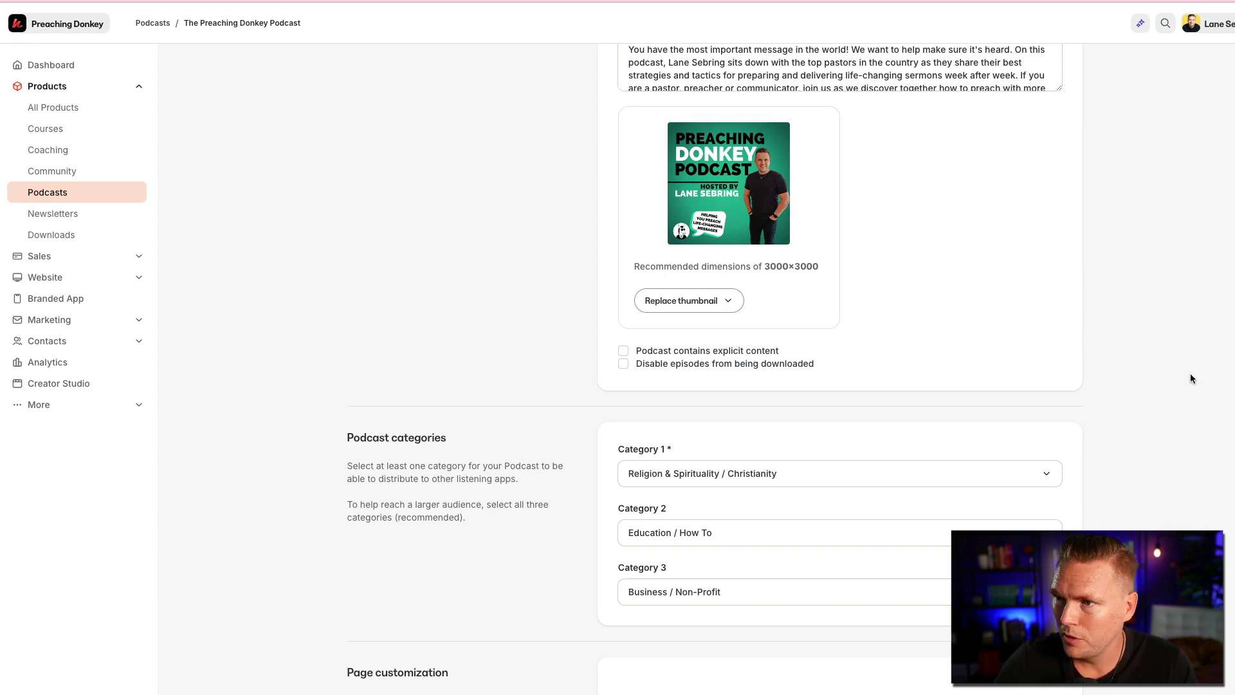
scroll(1190, 379, "down", 3)
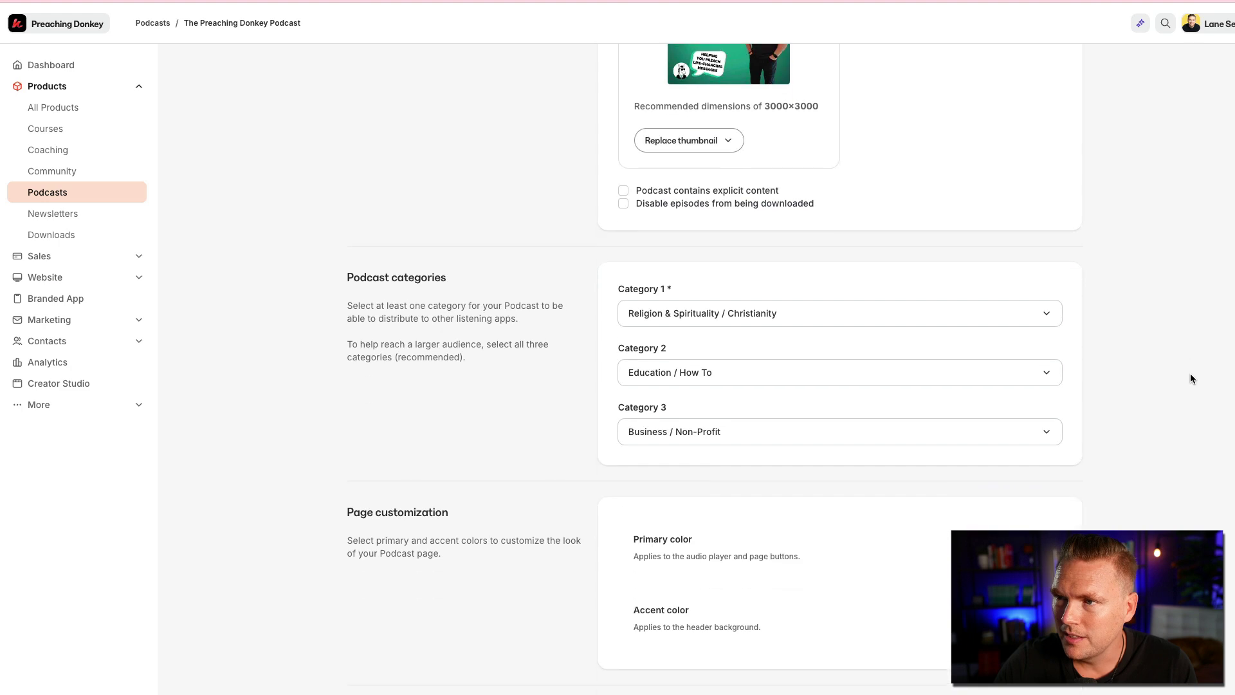
scroll(1190, 378, "down", 3)
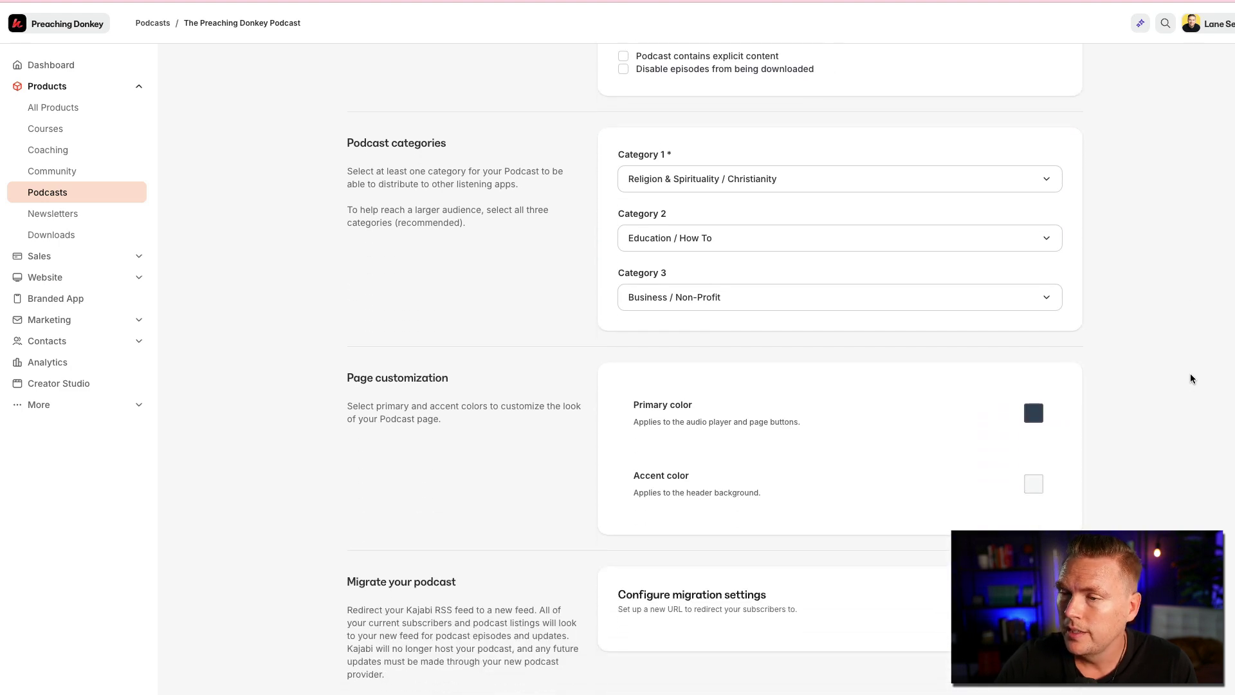
scroll(1190, 378, "up", 10)
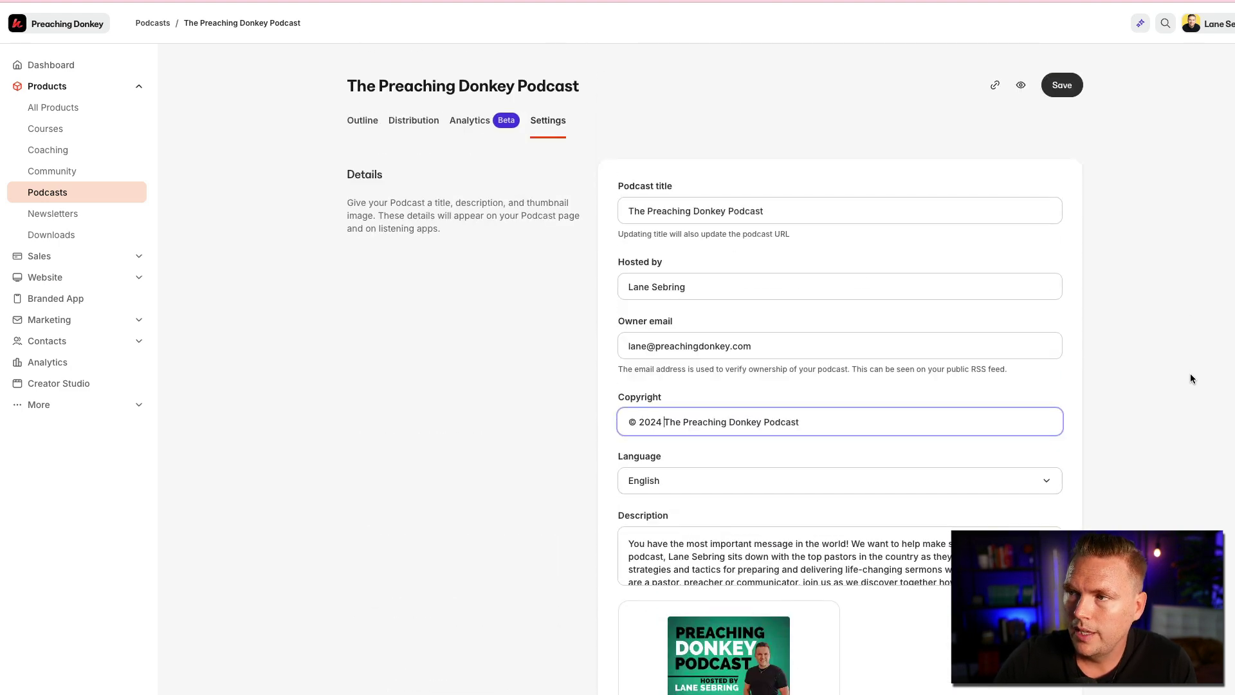